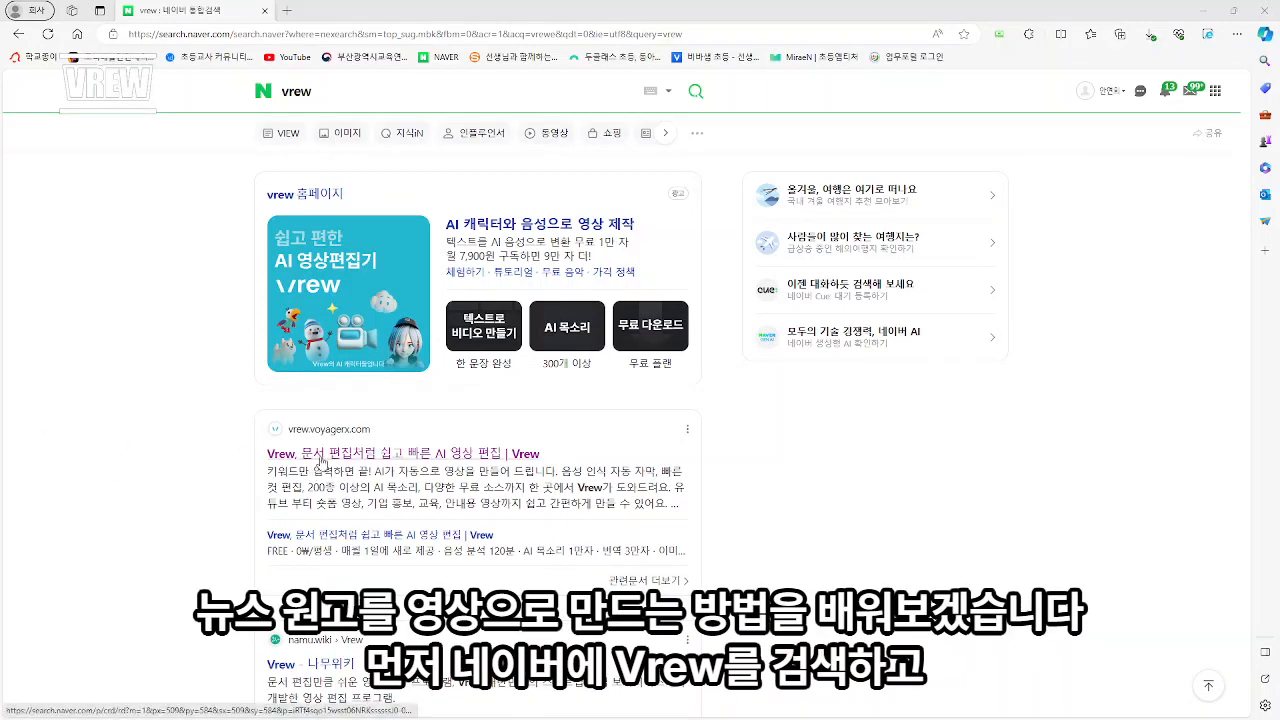
- Download the free Vrew program from its official website, and show the Vrew editor full-screen without the AI voice announcement
left_click(397, 461)
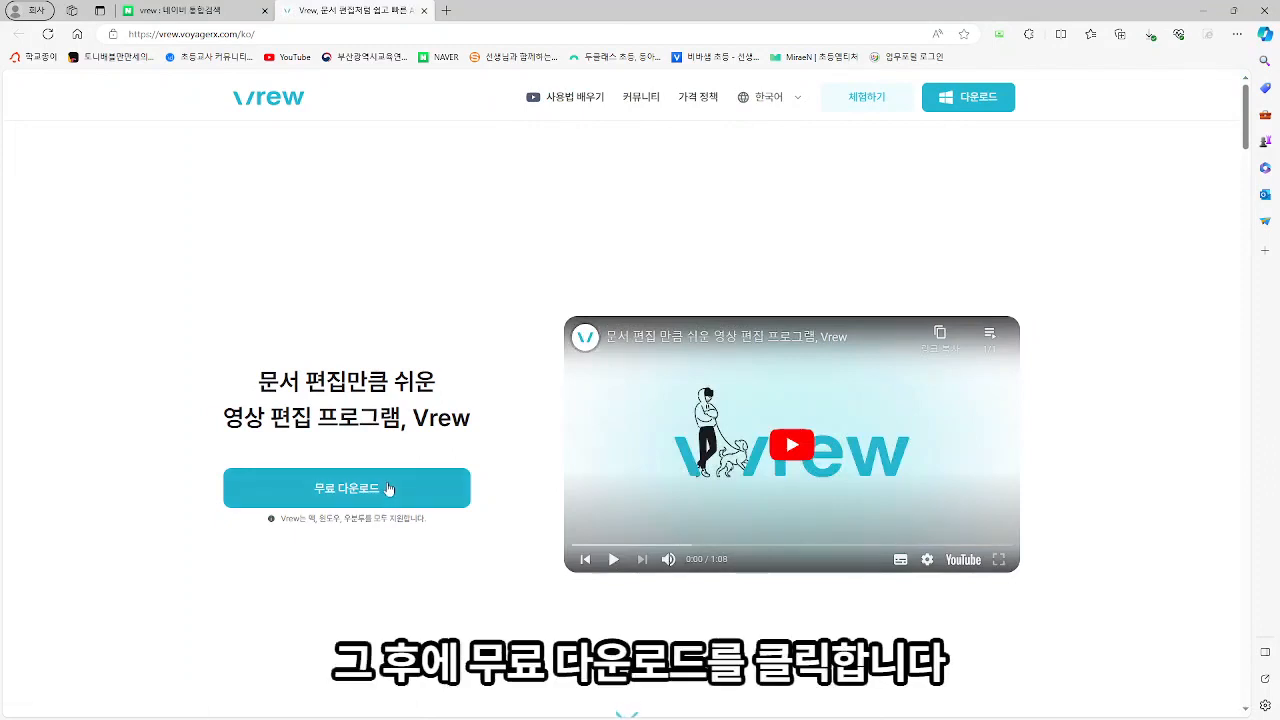
left_click(389, 488)
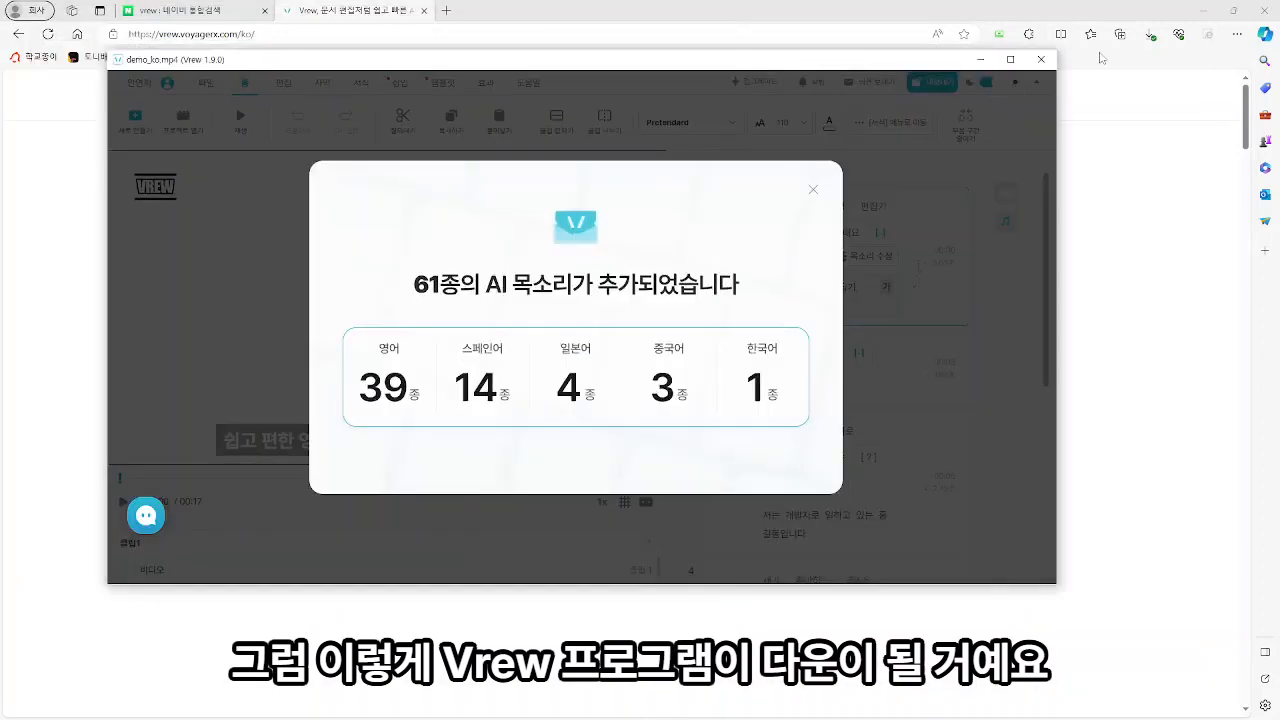
left_click(1010, 59)
left_click(871, 230)
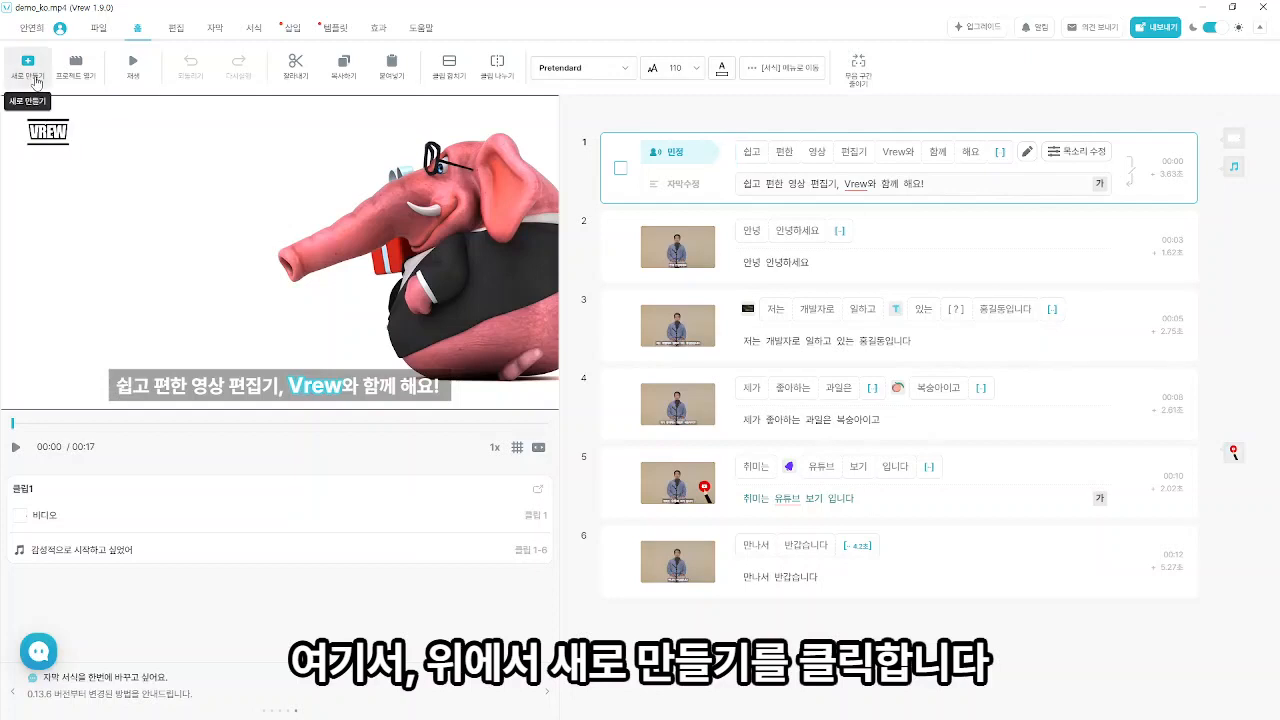
- Start a new text-to-video project with the YouTube 16:9 aspect ratio
left_click(28, 68)
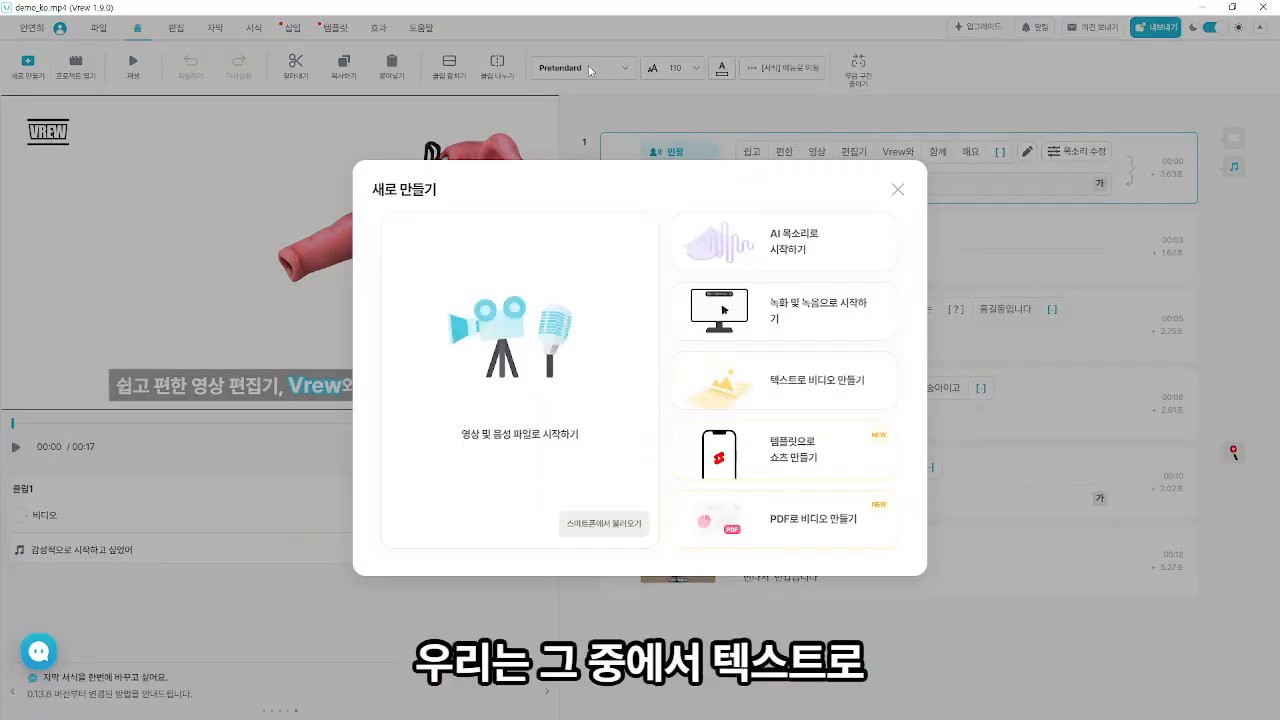
left_click(812, 386)
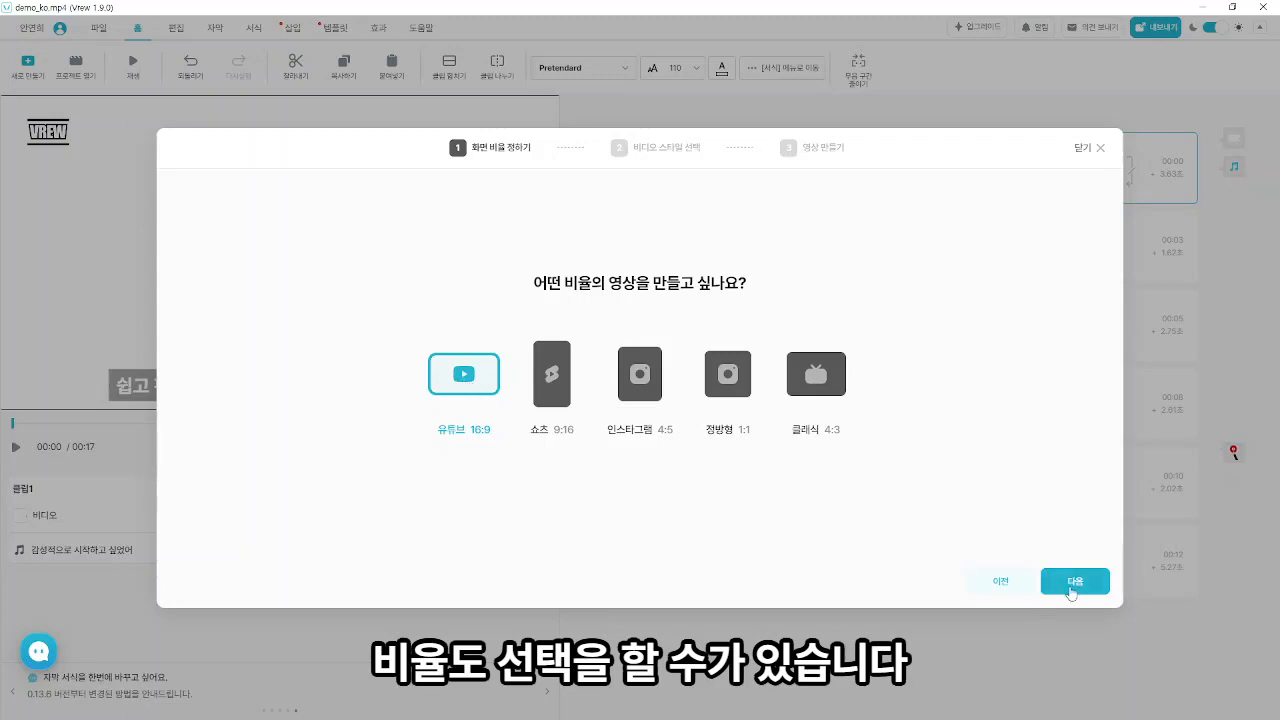
left_click(1076, 588)
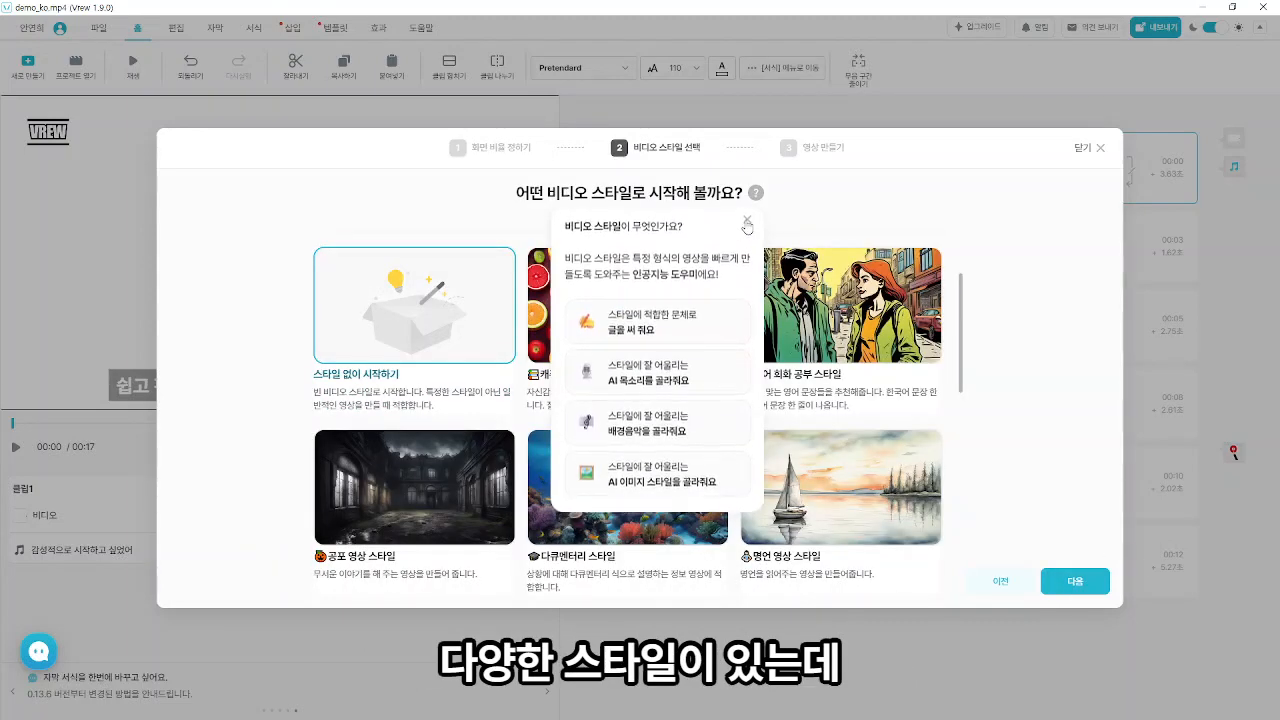
- Dismiss the video style explanation and choose the breaking-news style "뉴스 속보 영상 스타일" for the video
left_click(746, 225)
scroll(765, 437, "down", 3)
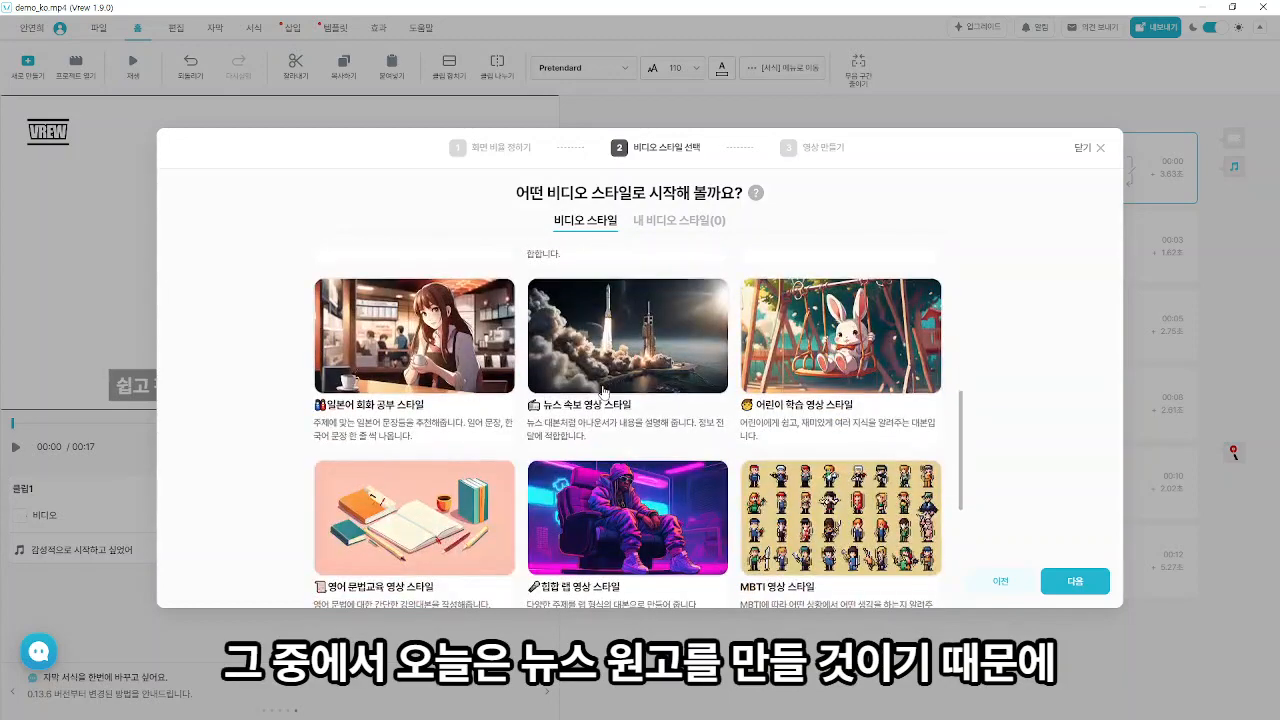
scroll(607, 393, "up", 1)
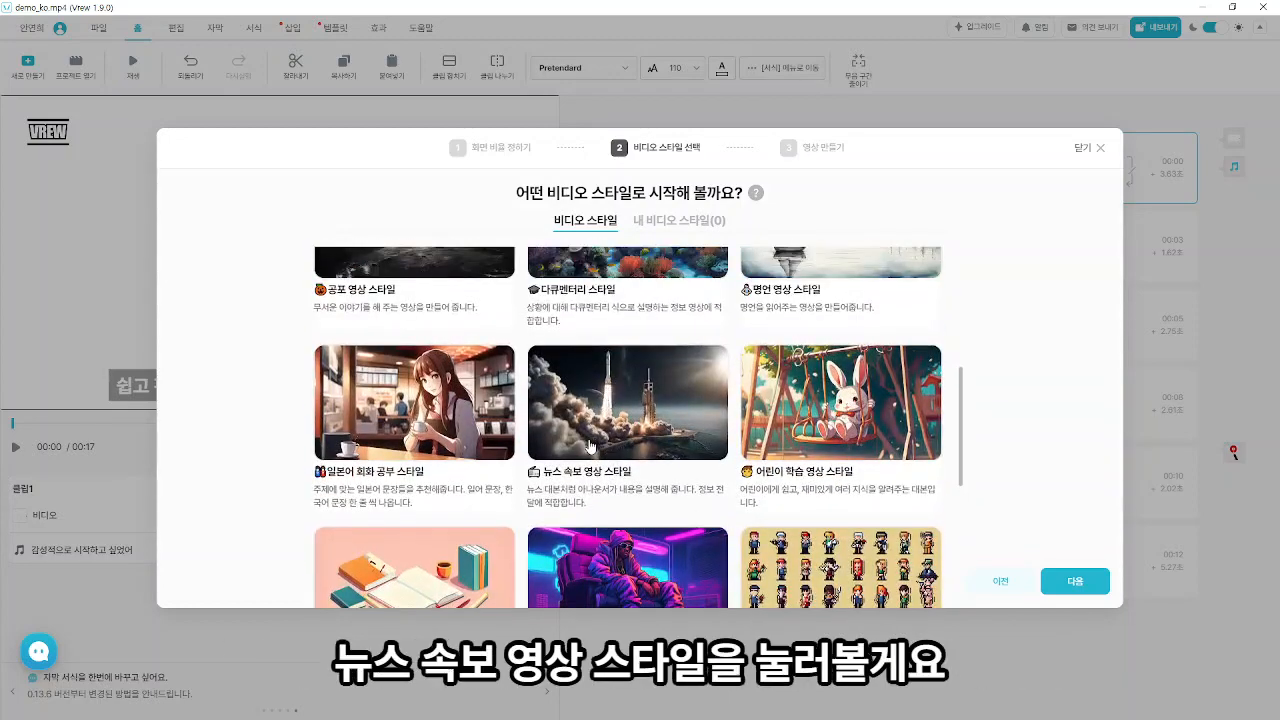
left_click(614, 432)
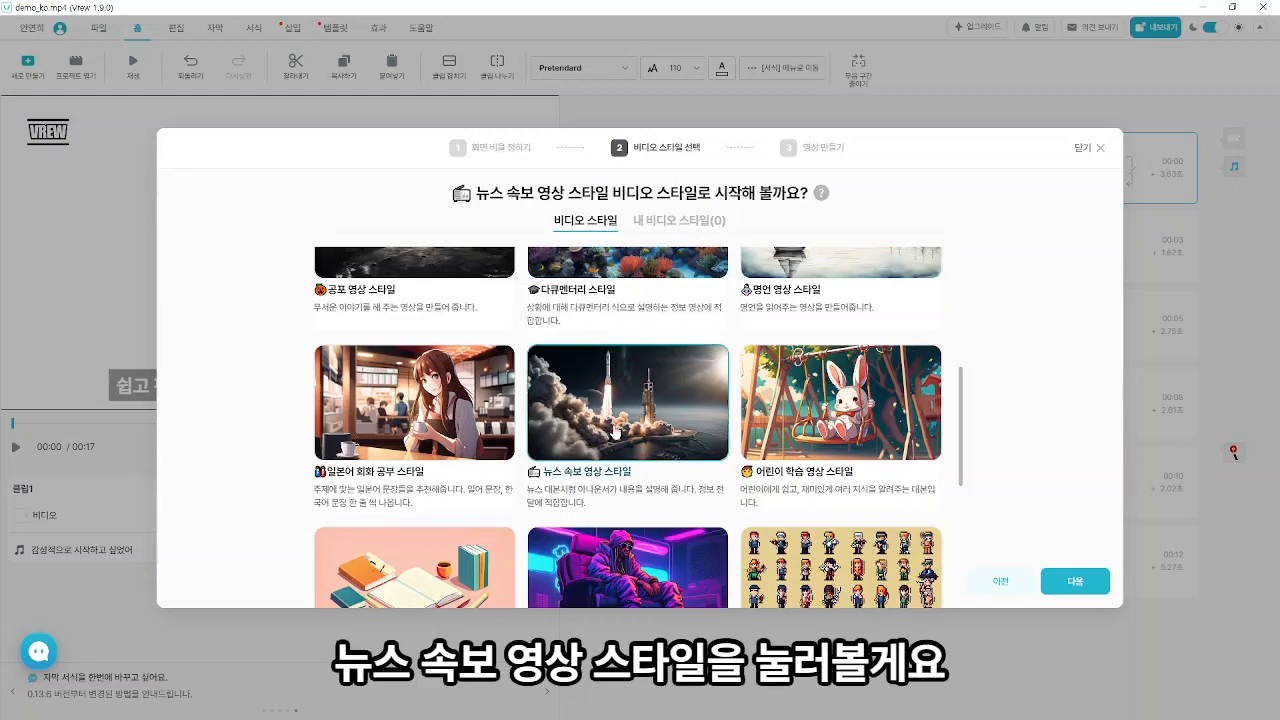
left_click(1075, 581)
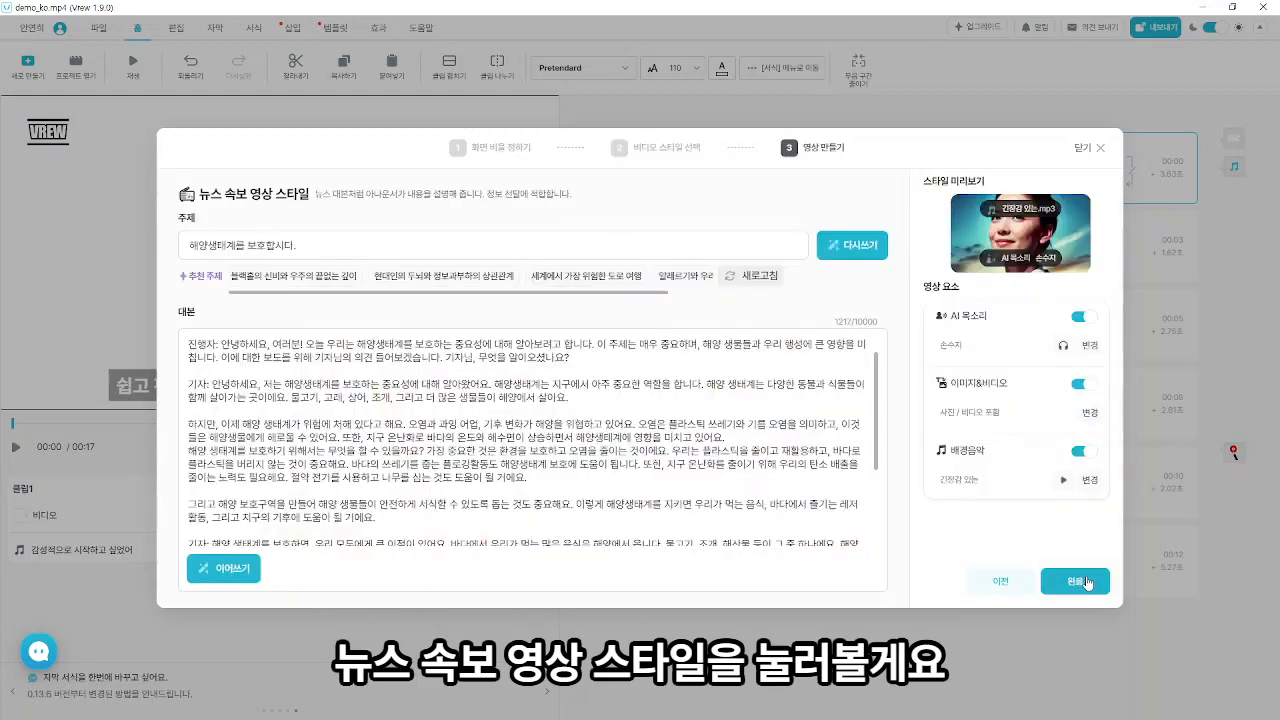
- Enter the topic "해양생태계를 보호합시다." and have the AI write the news script
triple_click(252, 262)
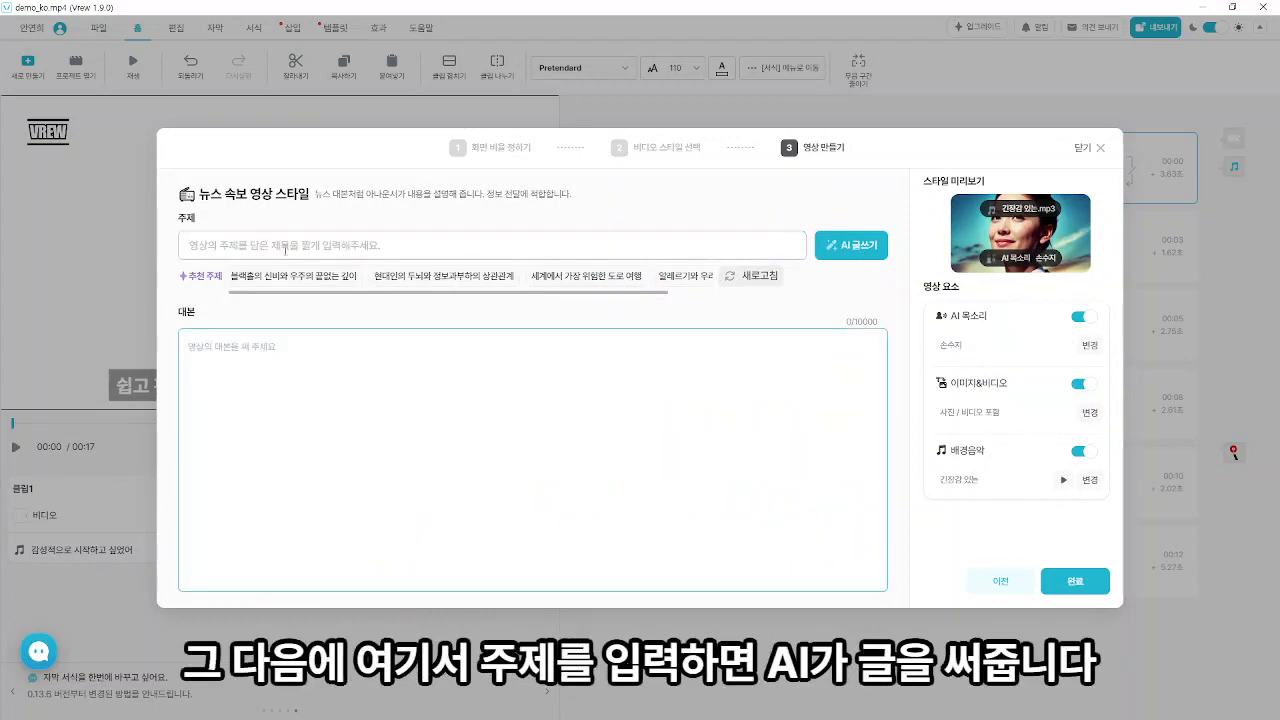
left_click(285, 250)
type("해양생태계를 ㅂ")
type("호하")
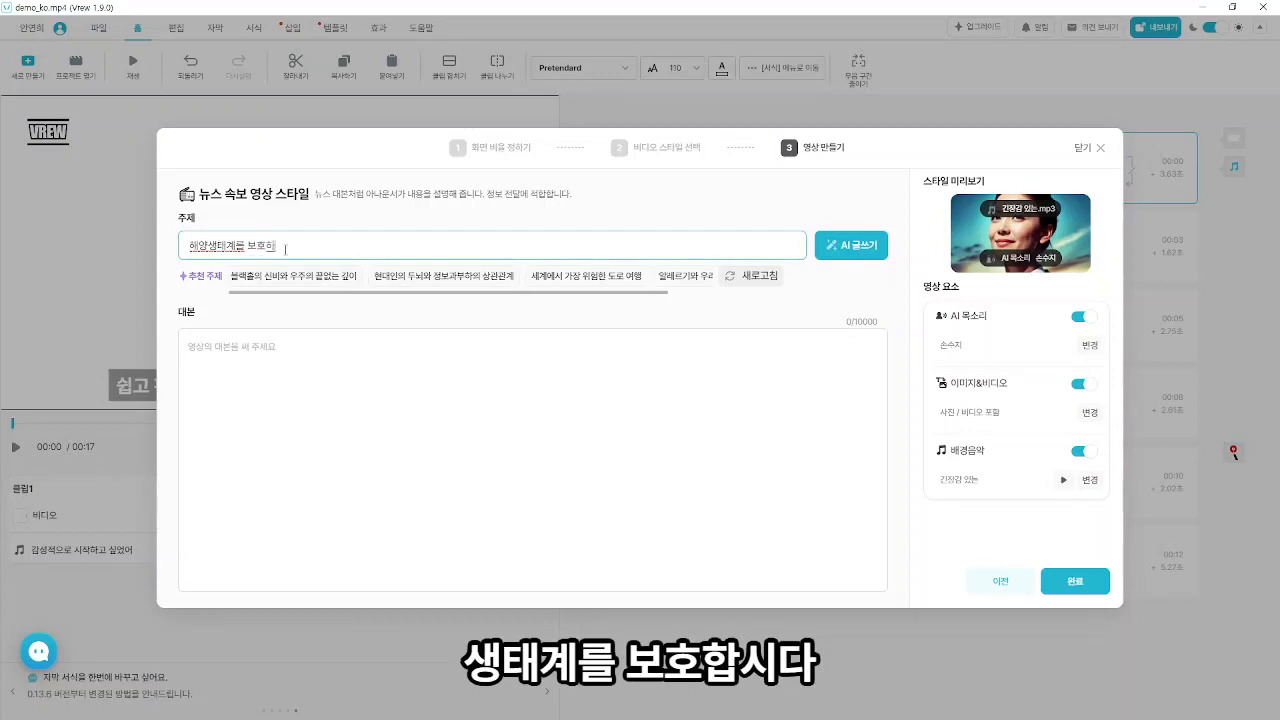
type("ㅂ시다.")
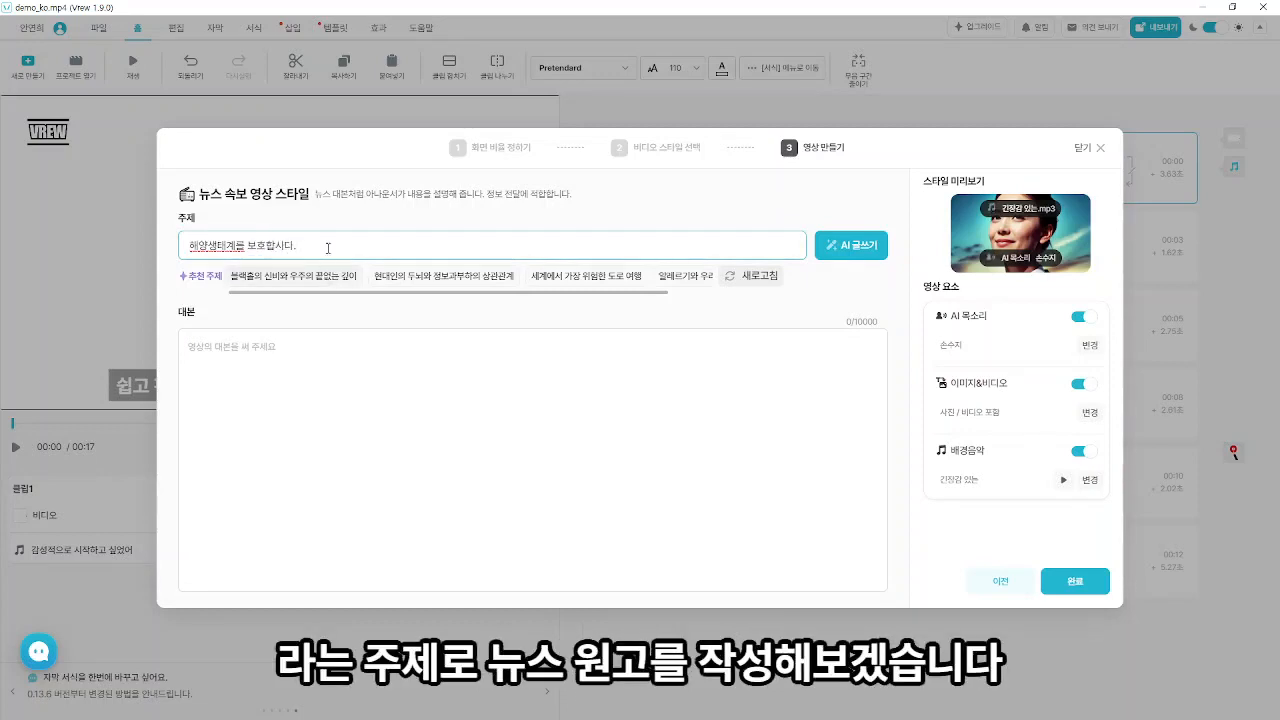
left_click(868, 257)
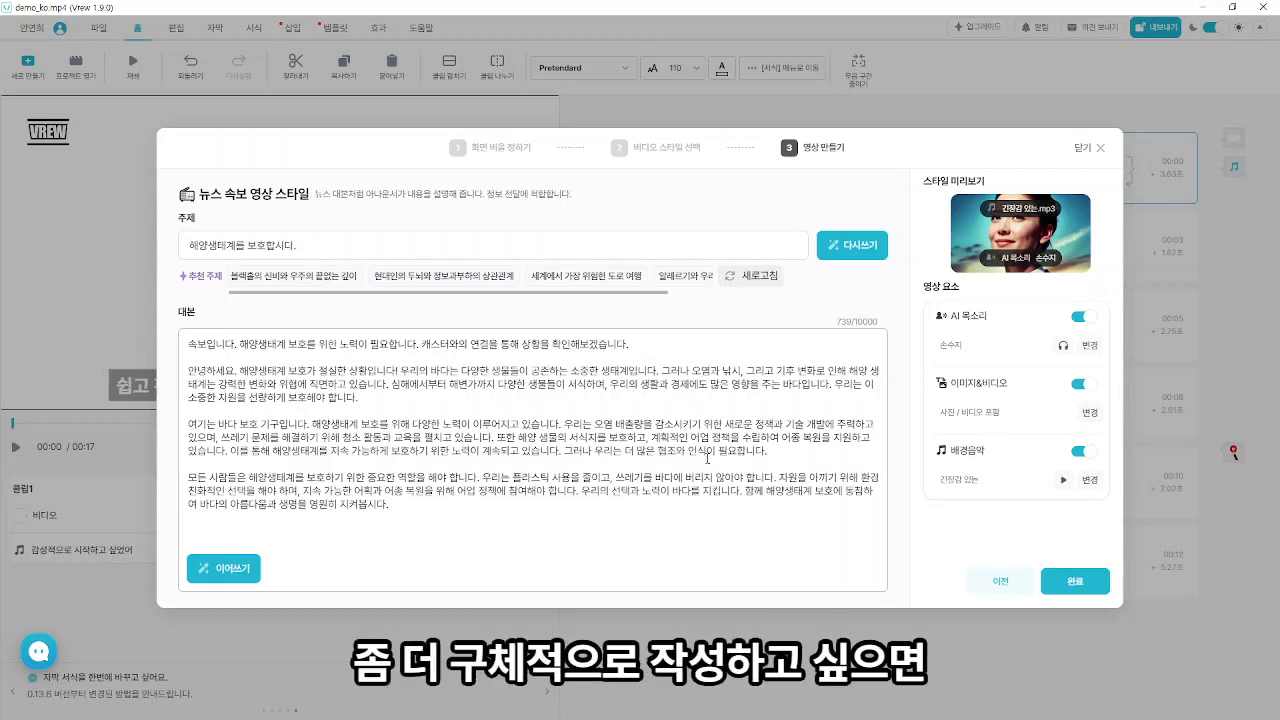
double_click(697, 452)
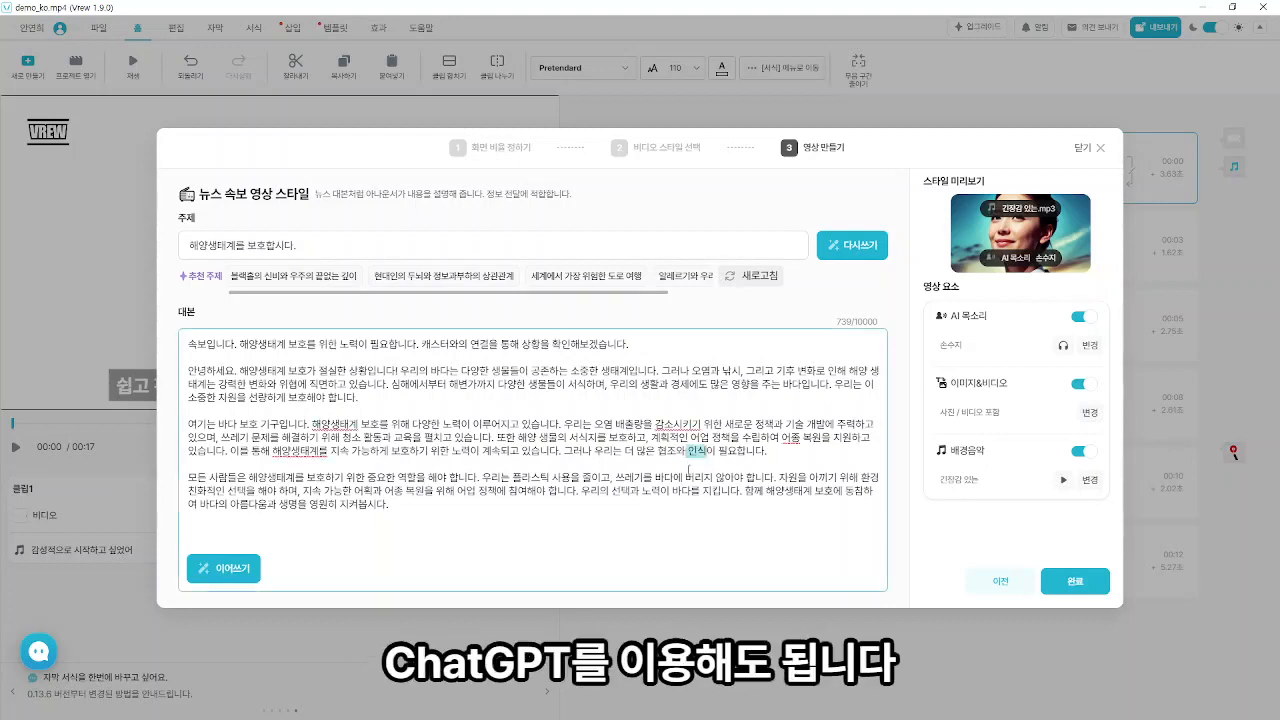
left_click(749, 479)
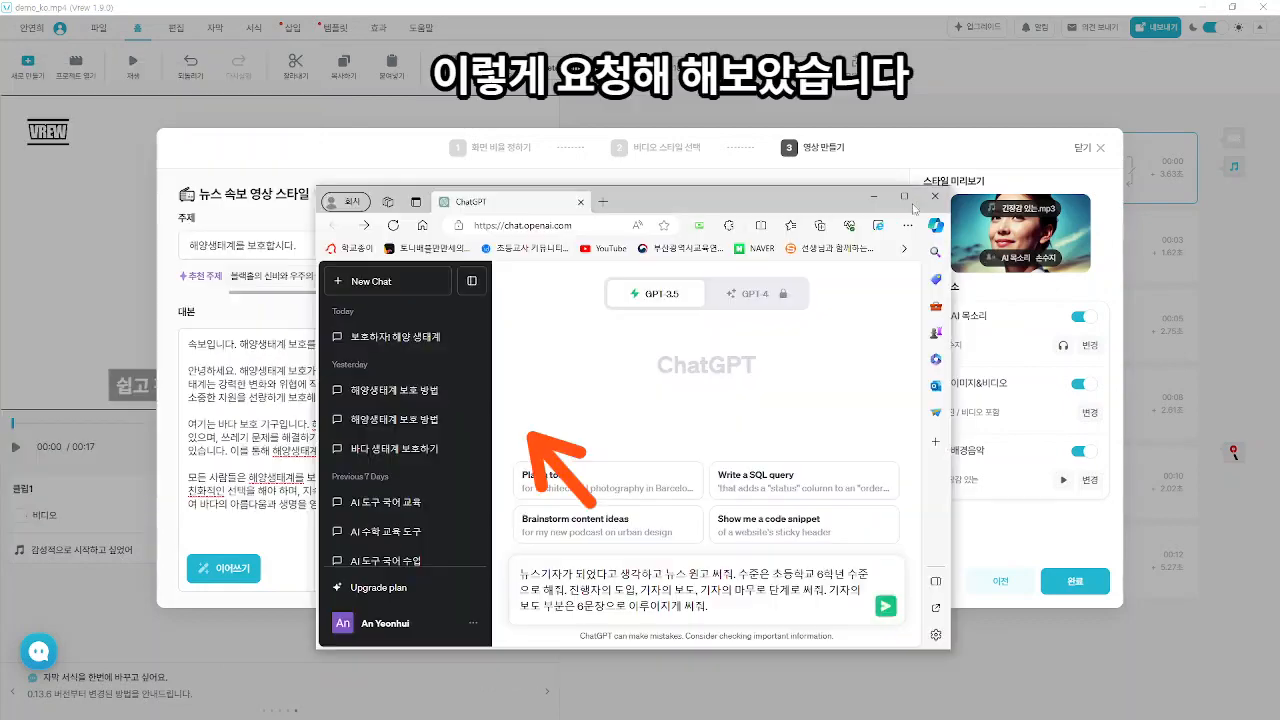
- In ChatGPT, submit the prepared prompt for a sixth-grade-level news script with a host introduction, a six-sentence report and a closing
left_click(904, 197)
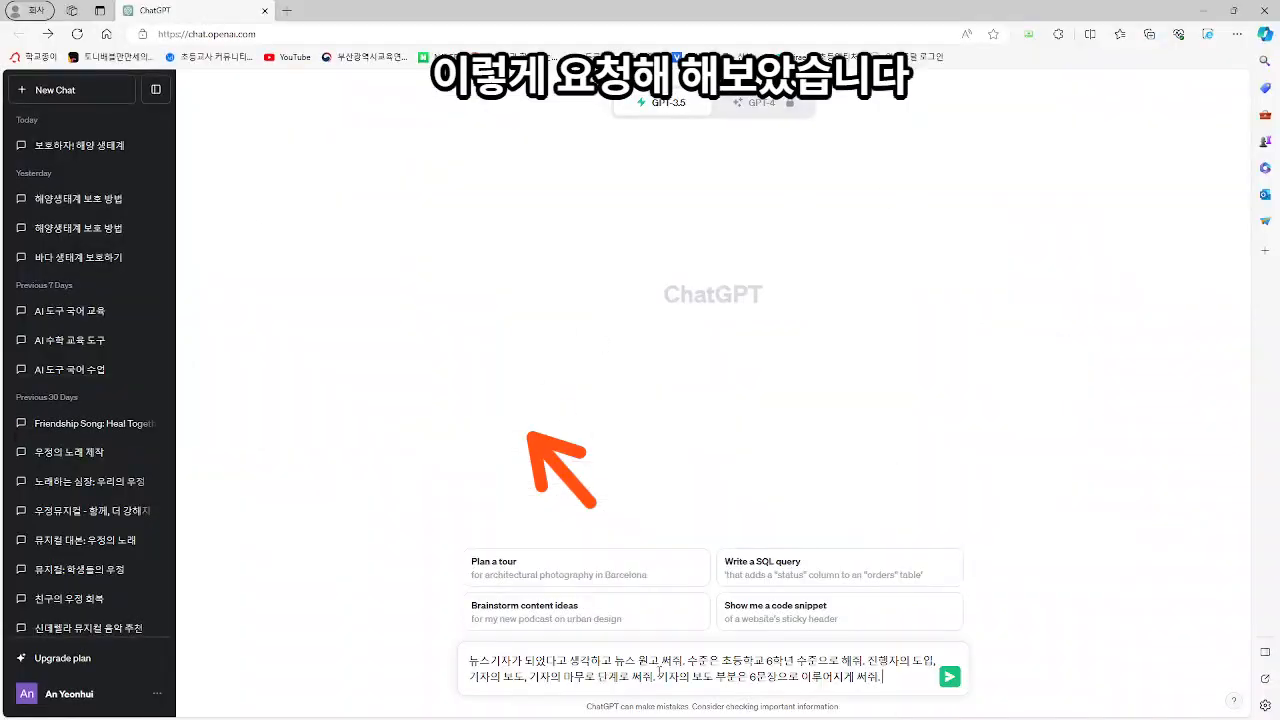
left_click_drag(722, 661, 764, 661)
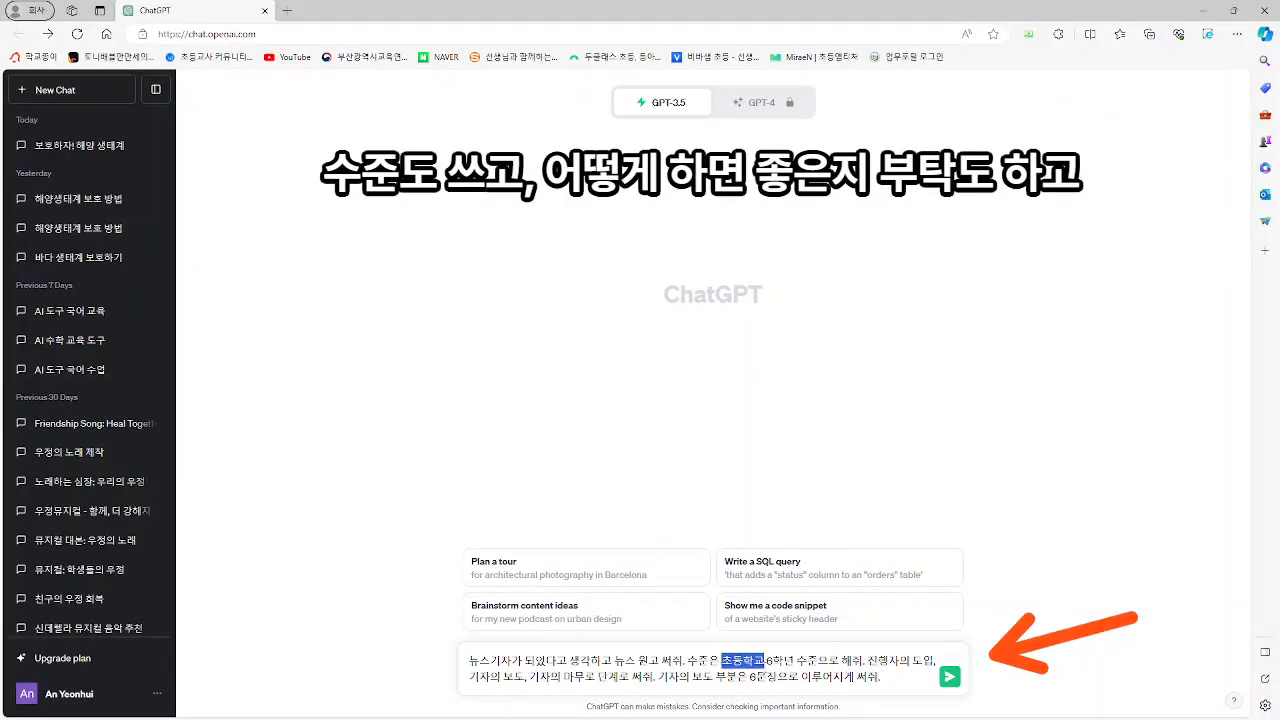
left_click(822, 676)
left_click_drag(877, 661, 890, 661)
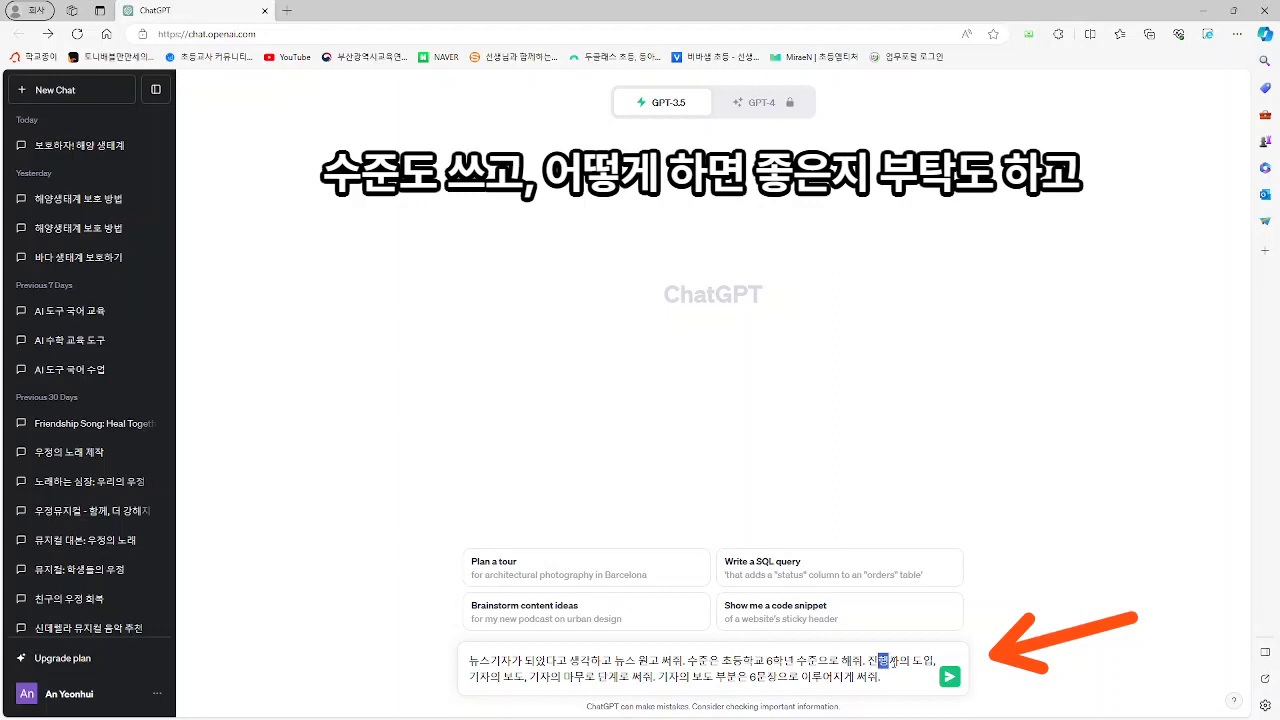
left_click_drag(565, 677, 586, 677)
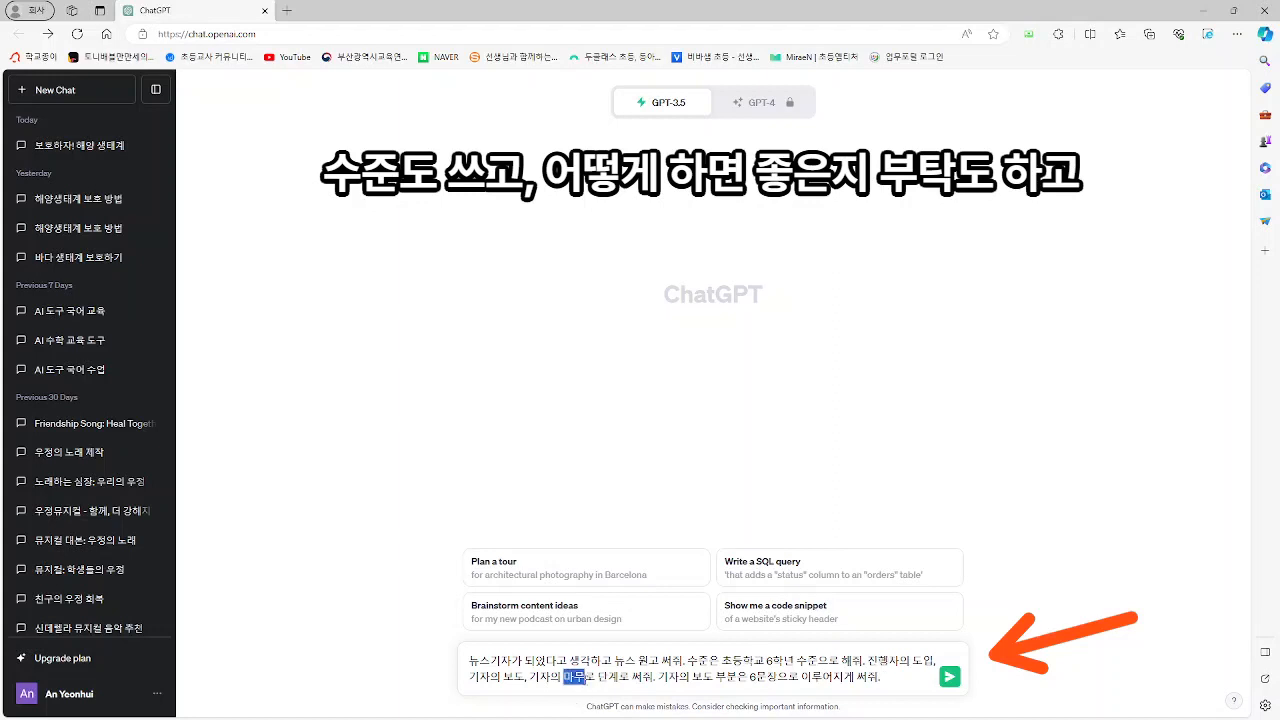
left_click(666, 678)
left_click_drag(776, 678, 798, 680)
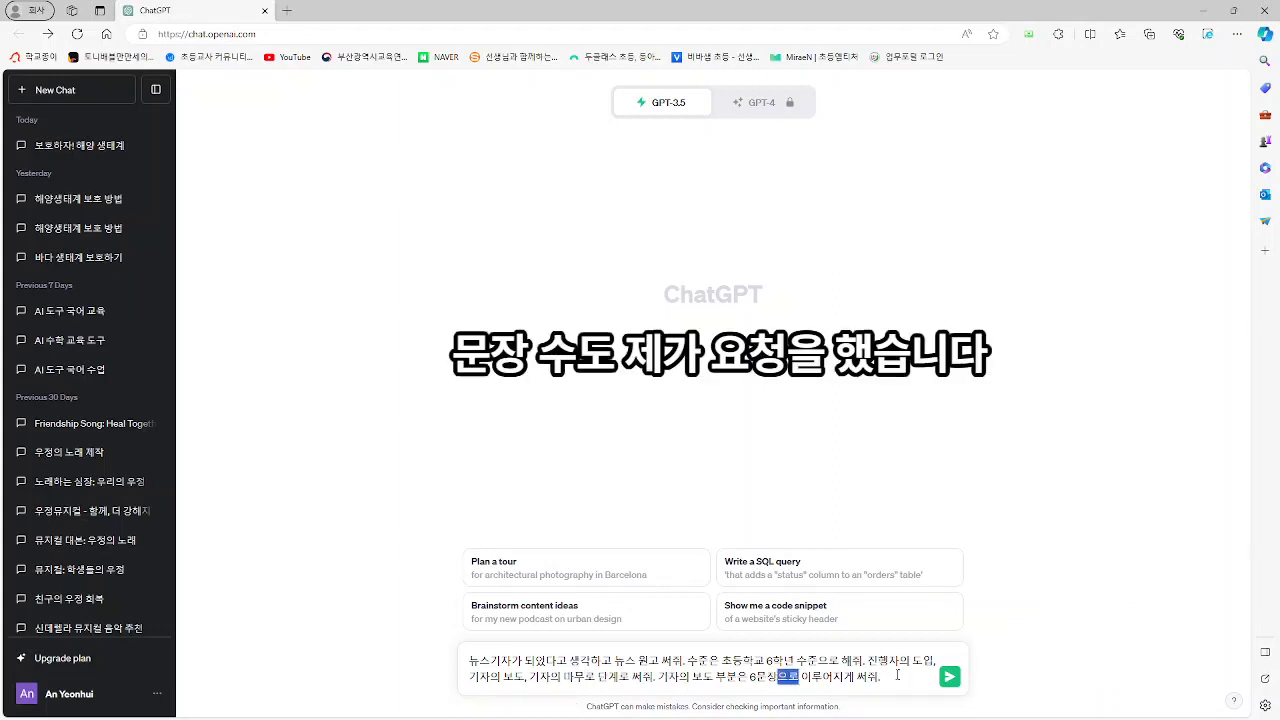
left_click(912, 676)
left_click(950, 679)
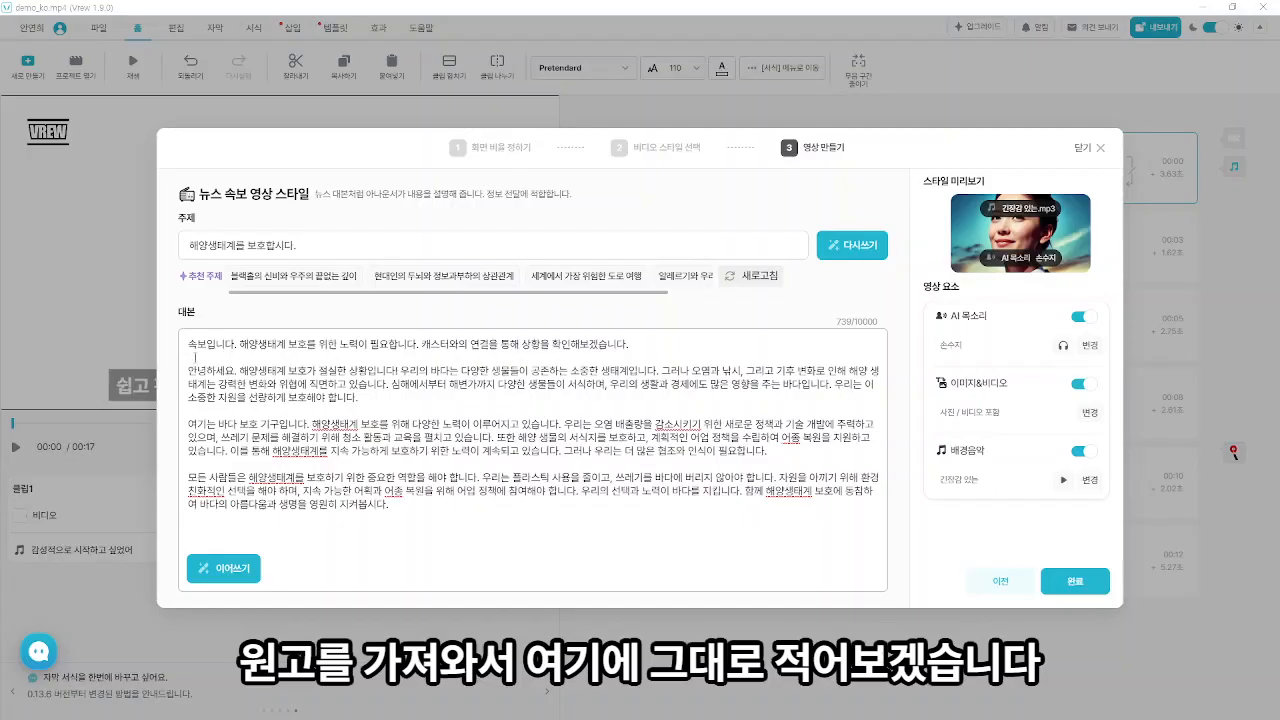
- Back in Vrew, replace the whole generated script with the news script copied from ChatGPT
key("ctrl+a")
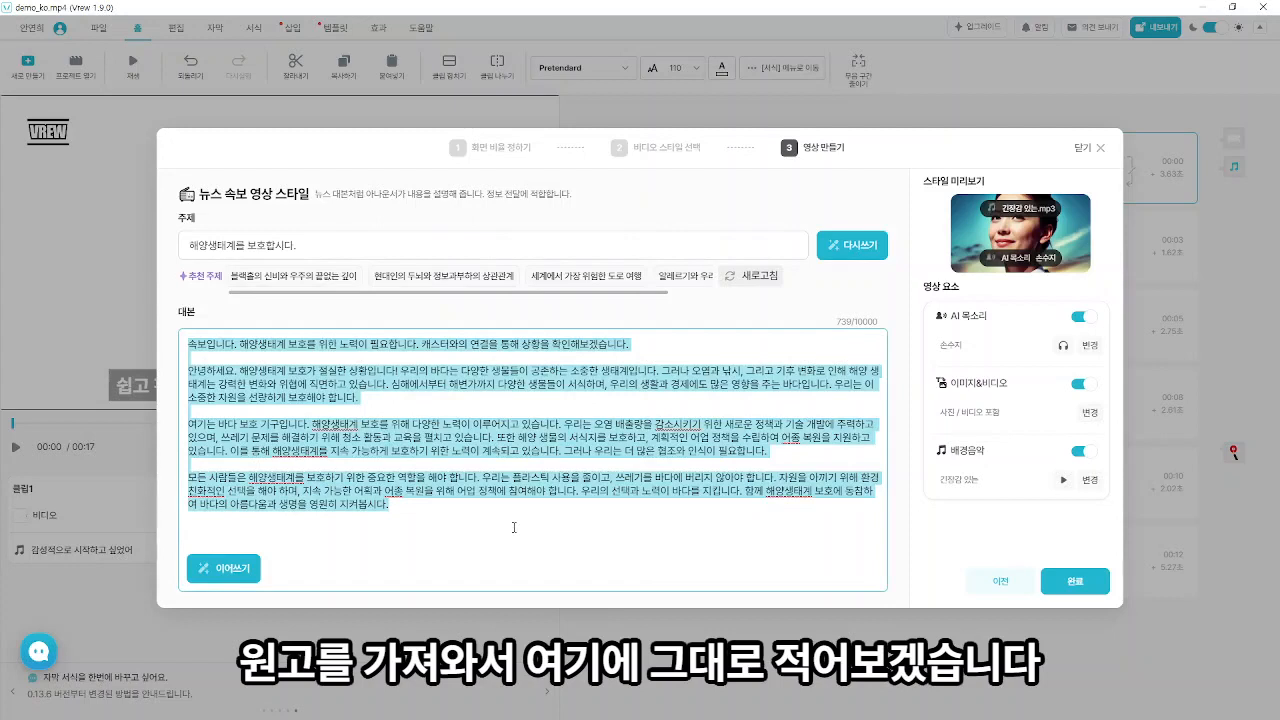
key("BackSpace")
key("ctrl+v")
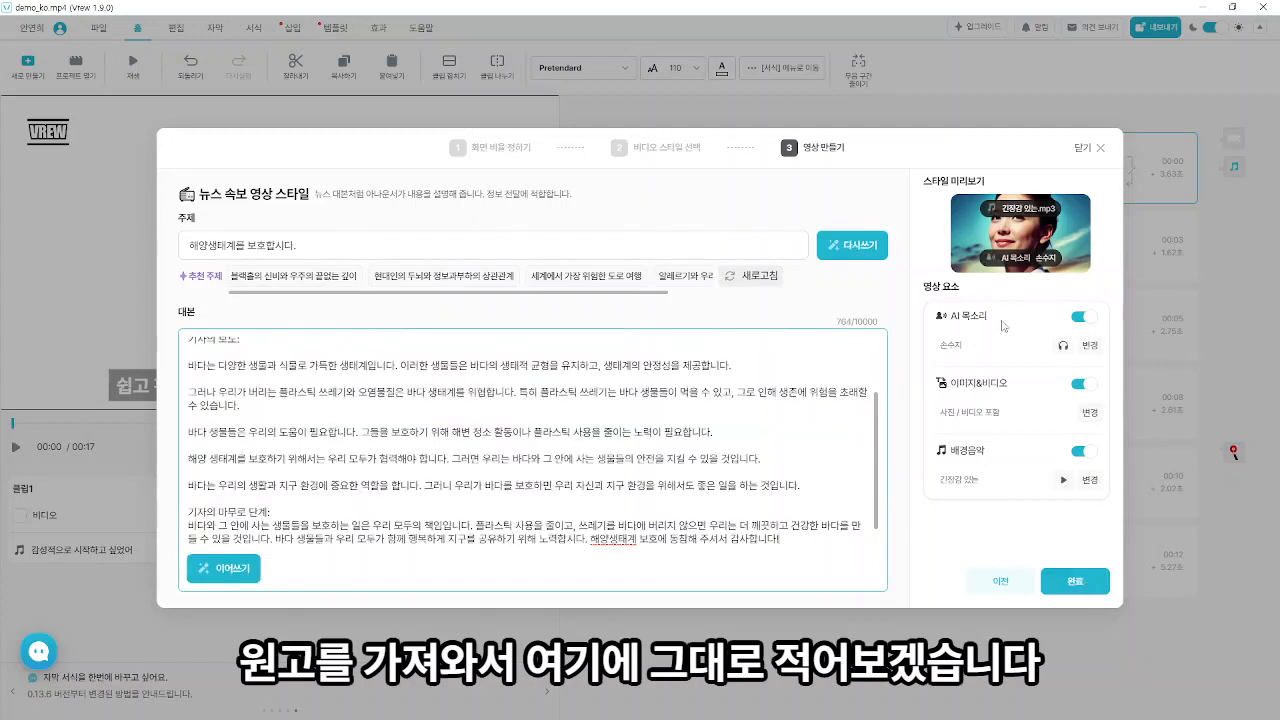
- Change the AI voice that reads the script to 손현주
left_click(1089, 346)
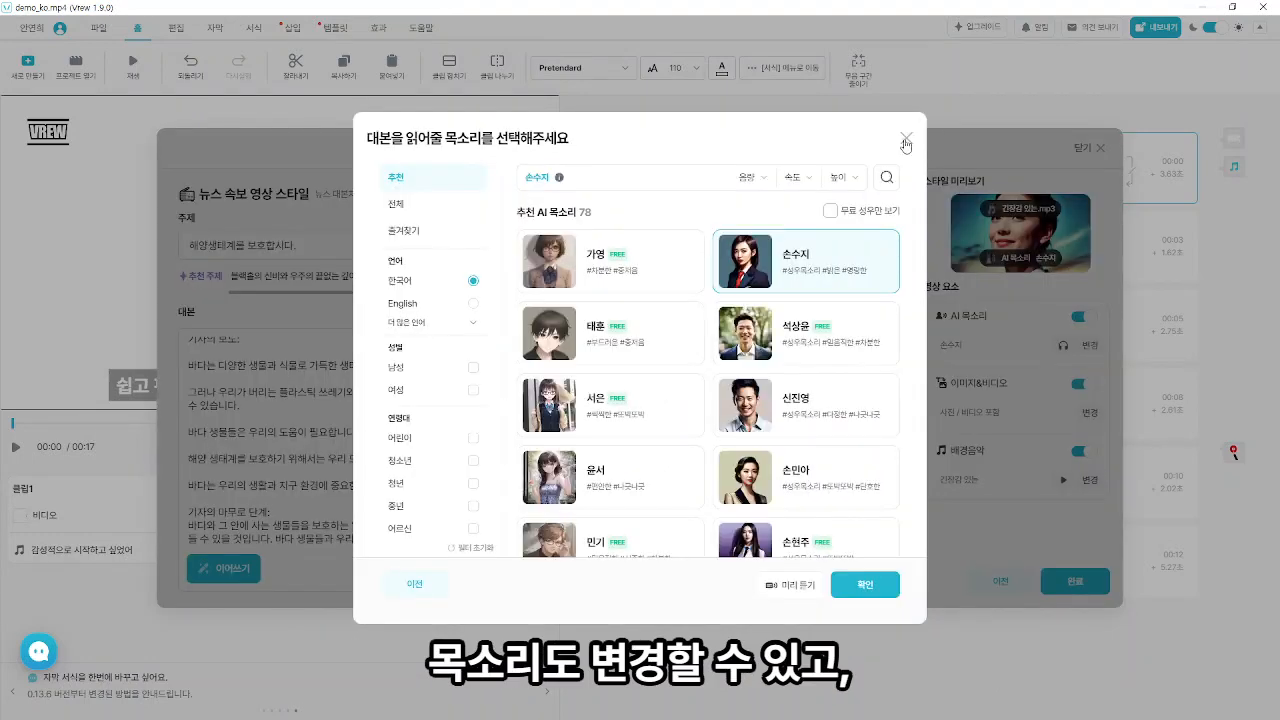
scroll(830, 430, "down", 1)
left_click(832, 500)
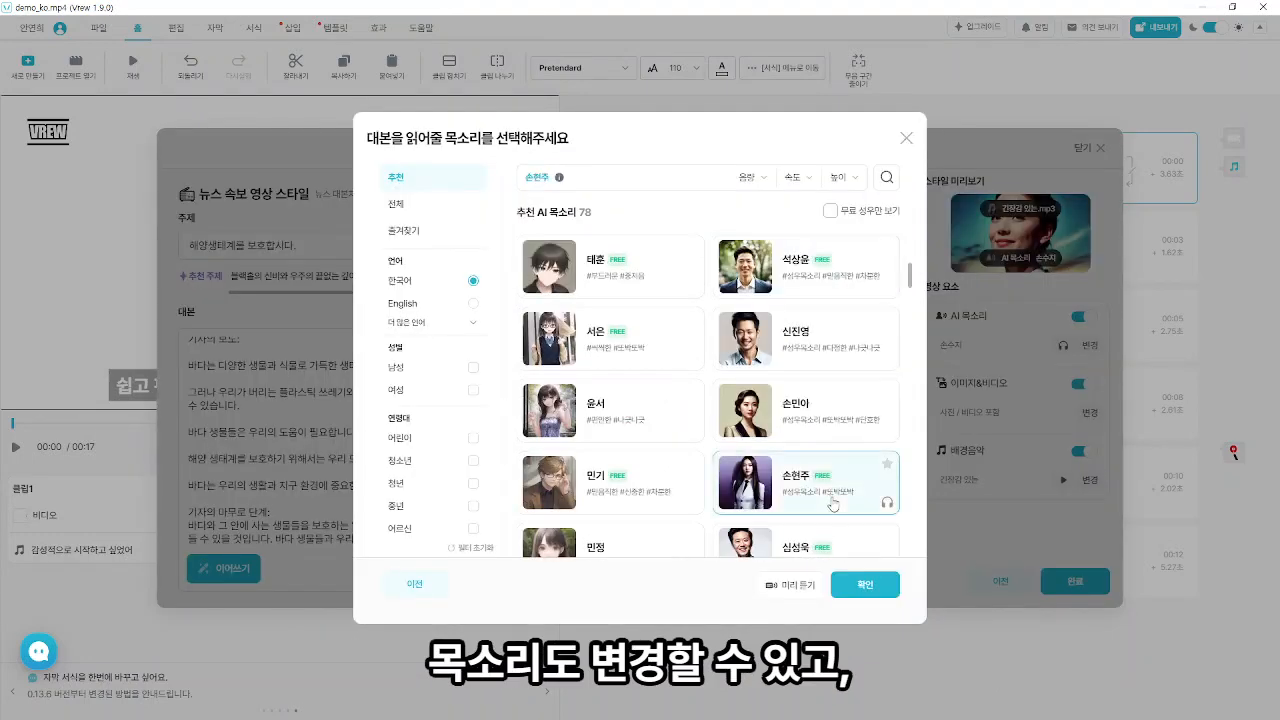
left_click(856, 581)
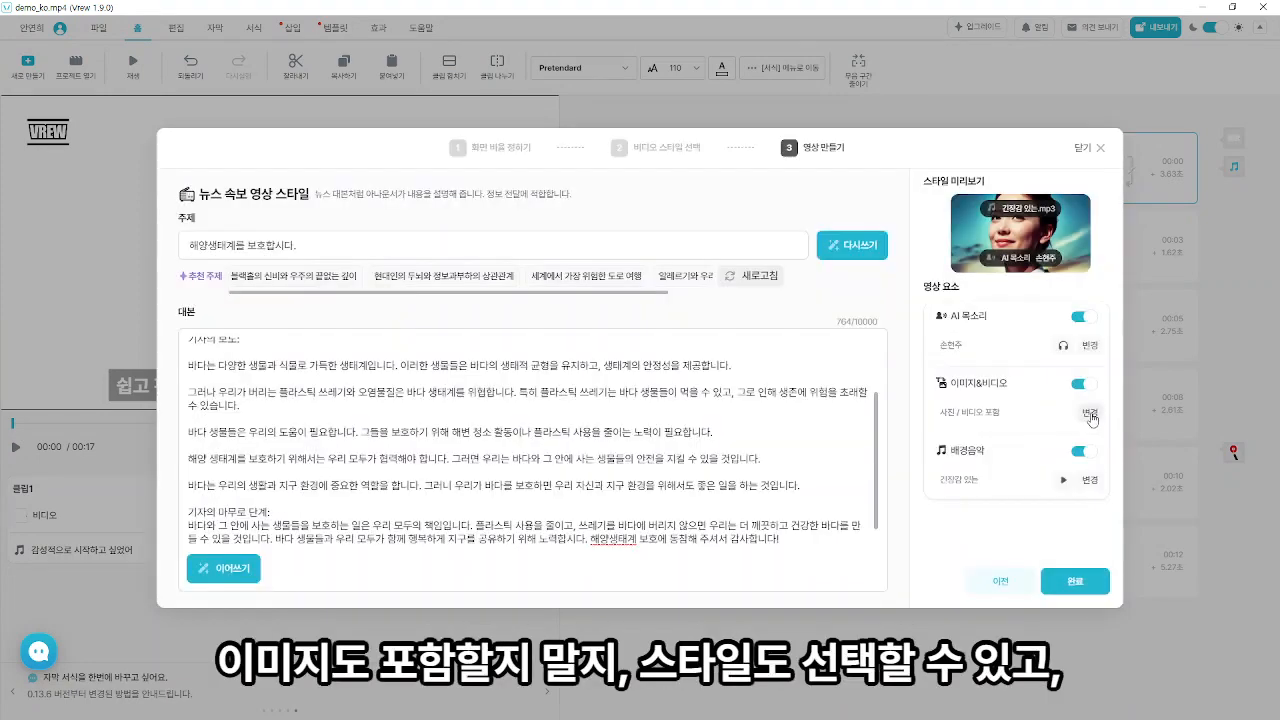
- Review the available image and video styles and the background music genres without changing them
left_click(1090, 416)
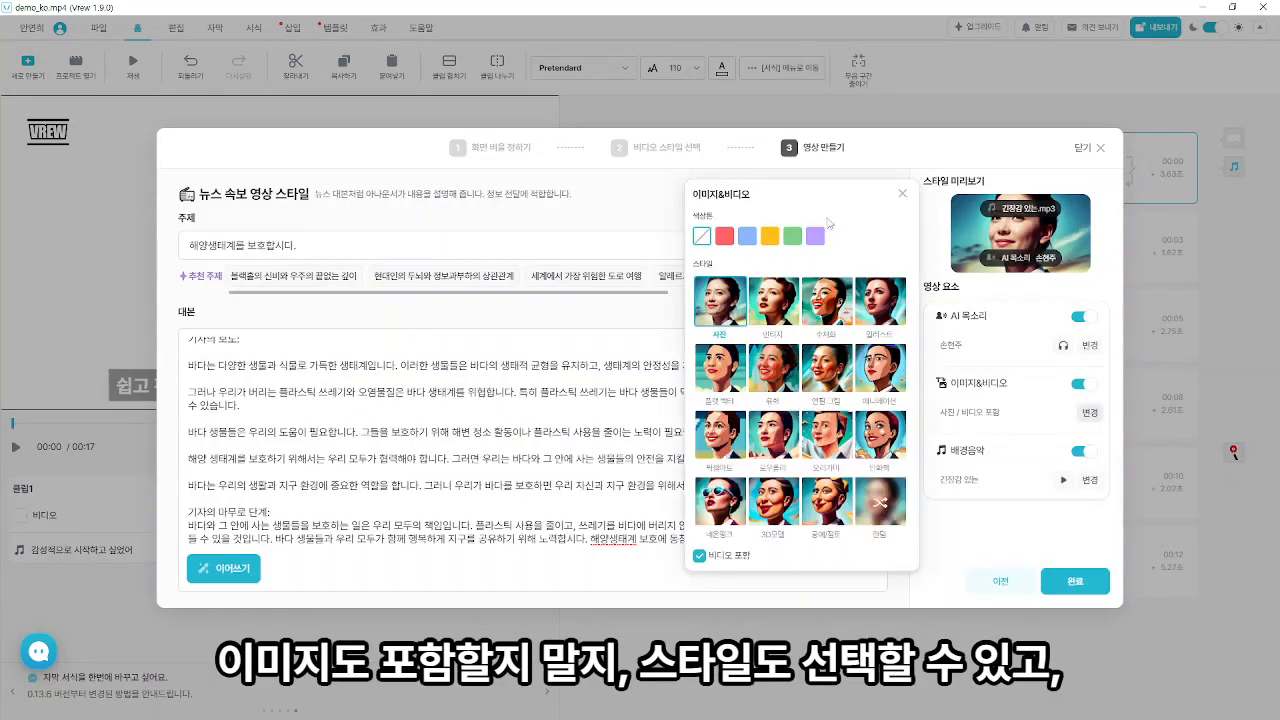
left_click(902, 195)
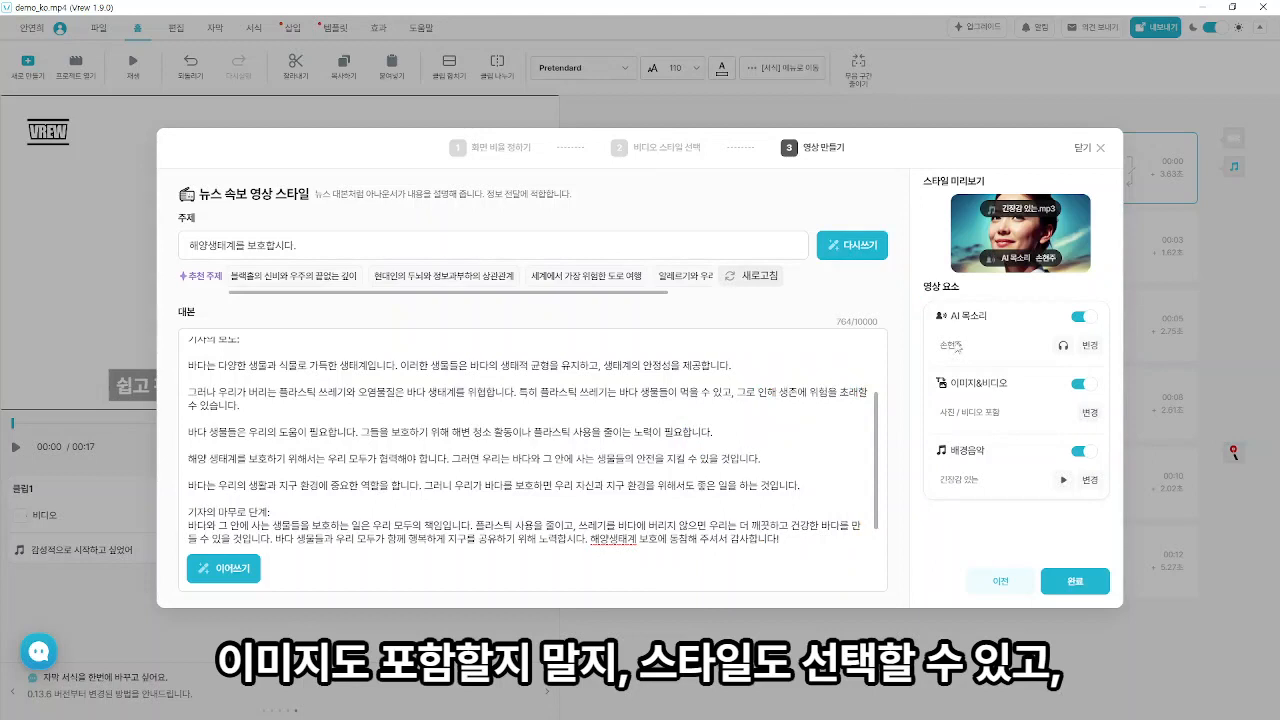
left_click(1088, 480)
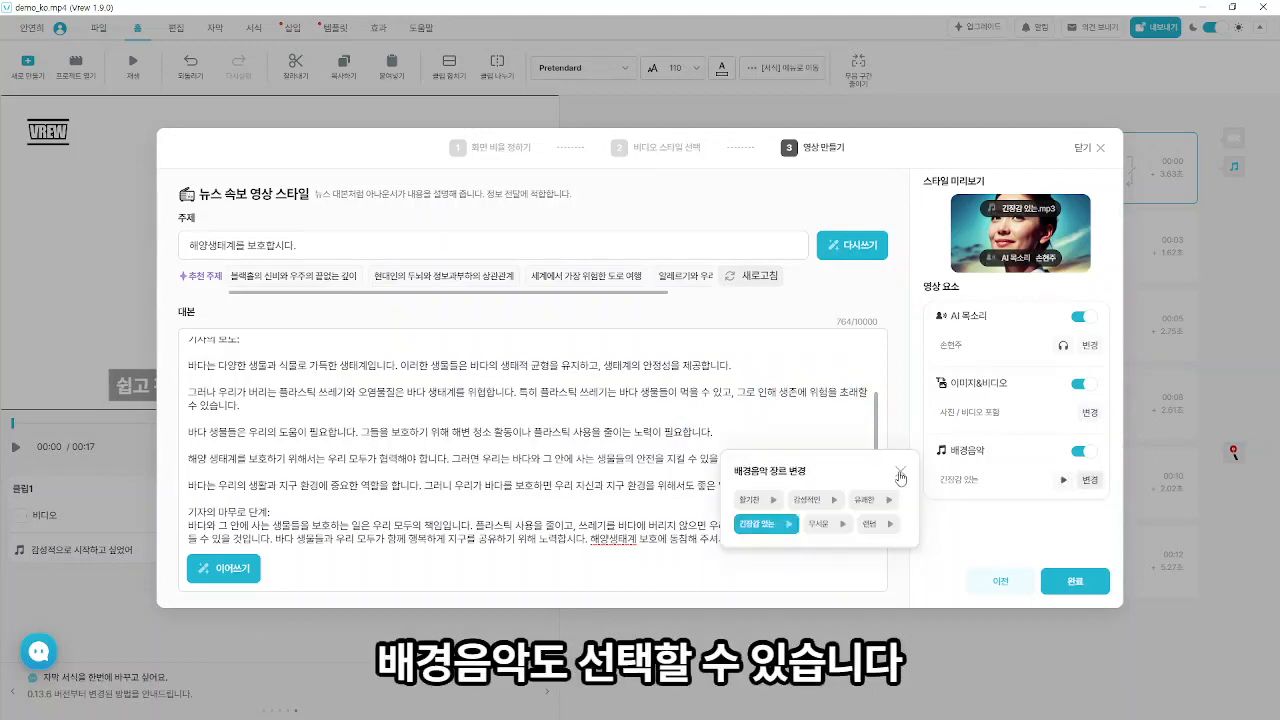
left_click(901, 472)
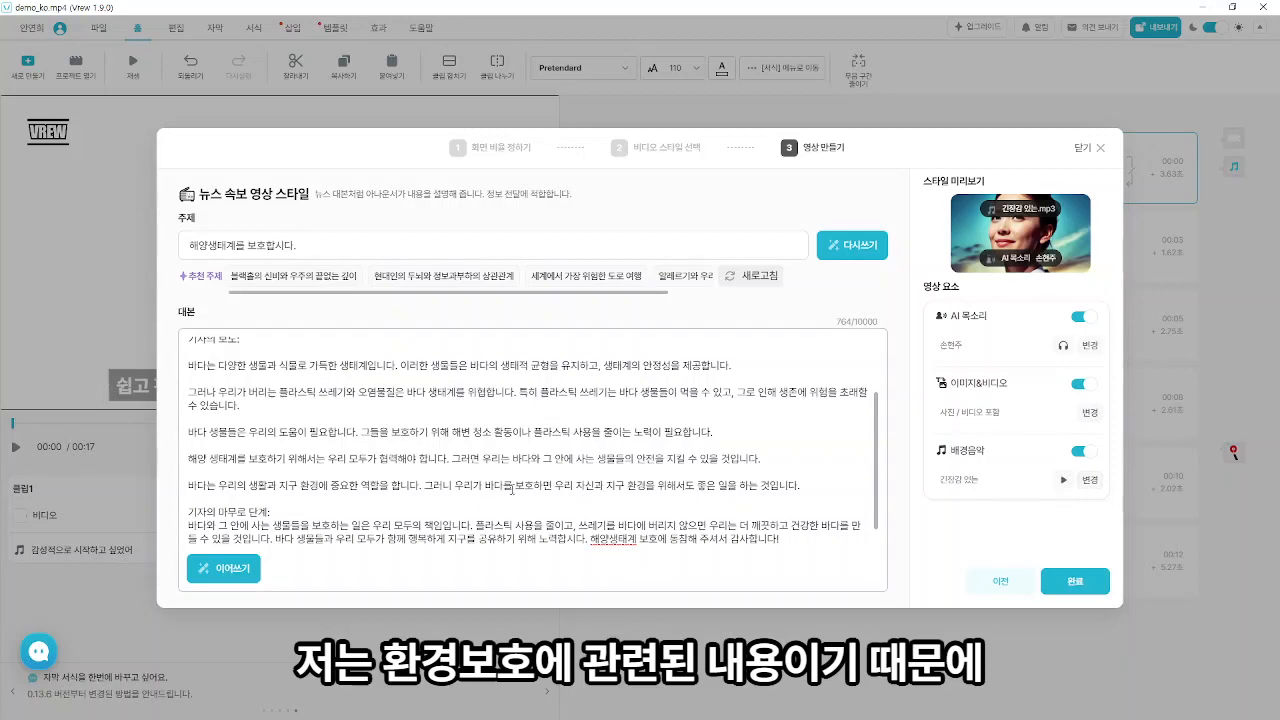
- Keep the suspenseful "긴장감 있는" background music genre and generate the video from the finished script
left_click(1089, 480)
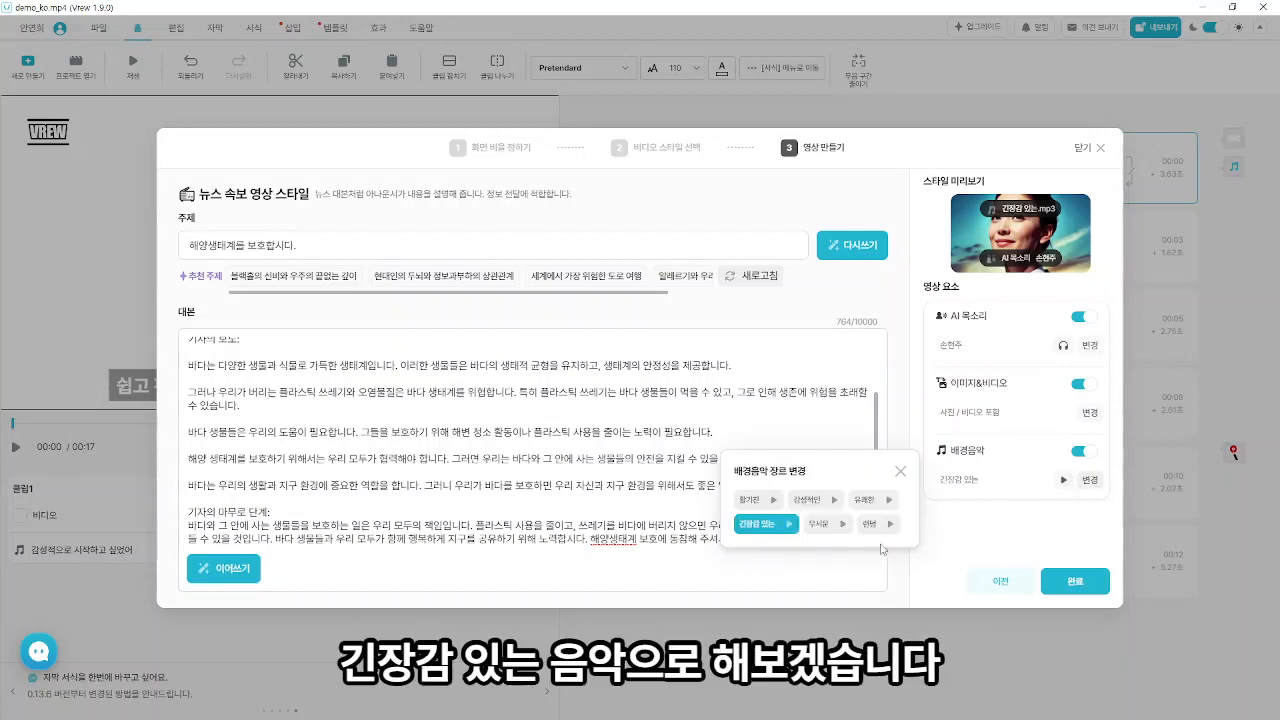
left_click(948, 538)
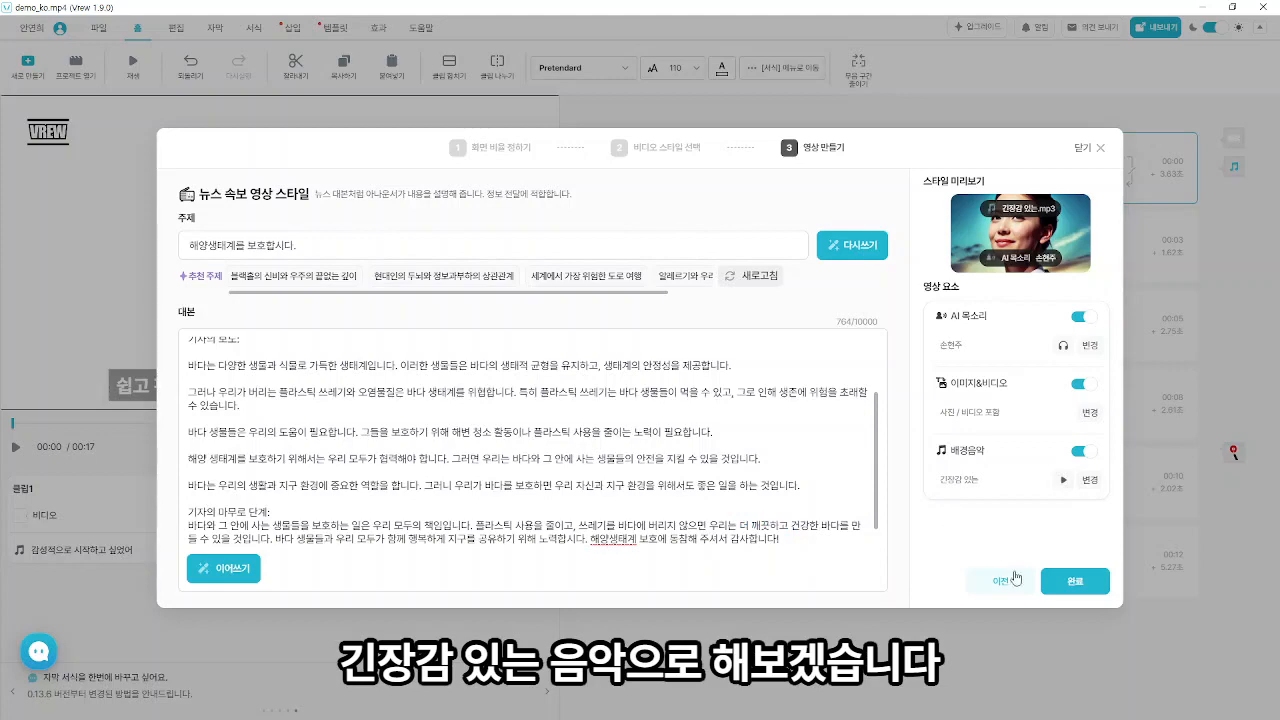
left_click(1074, 582)
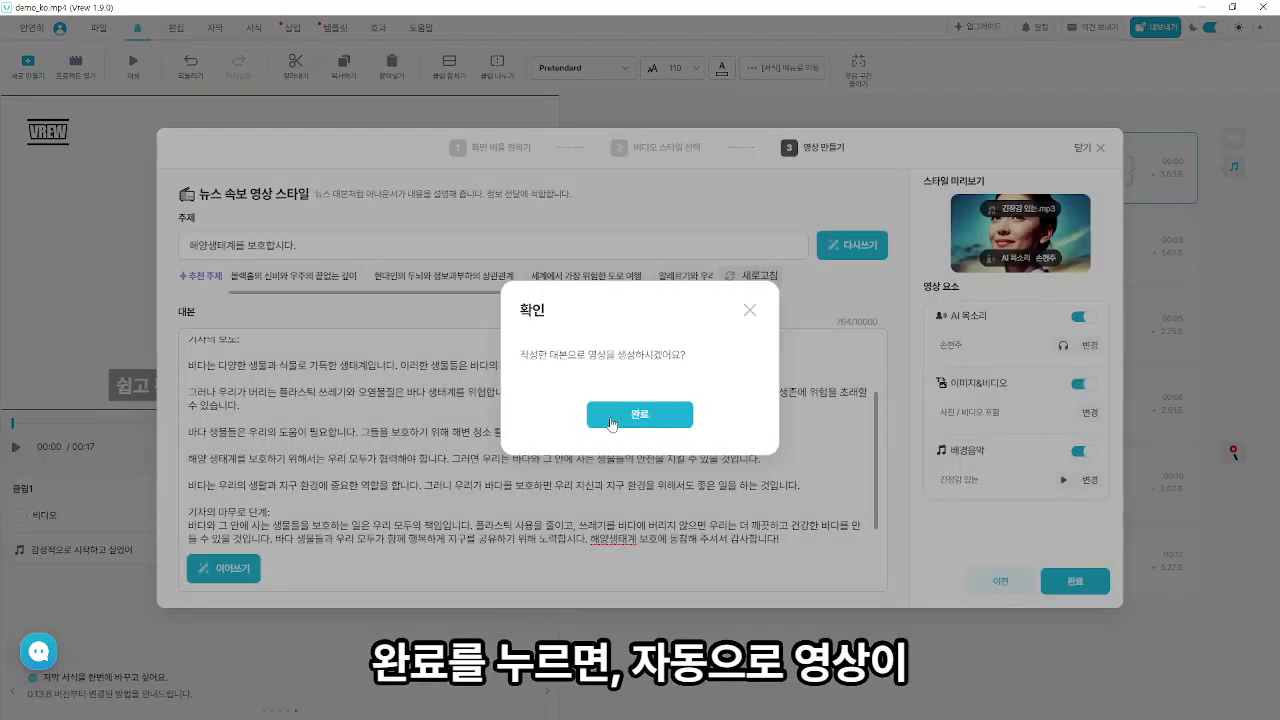
left_click(609, 416)
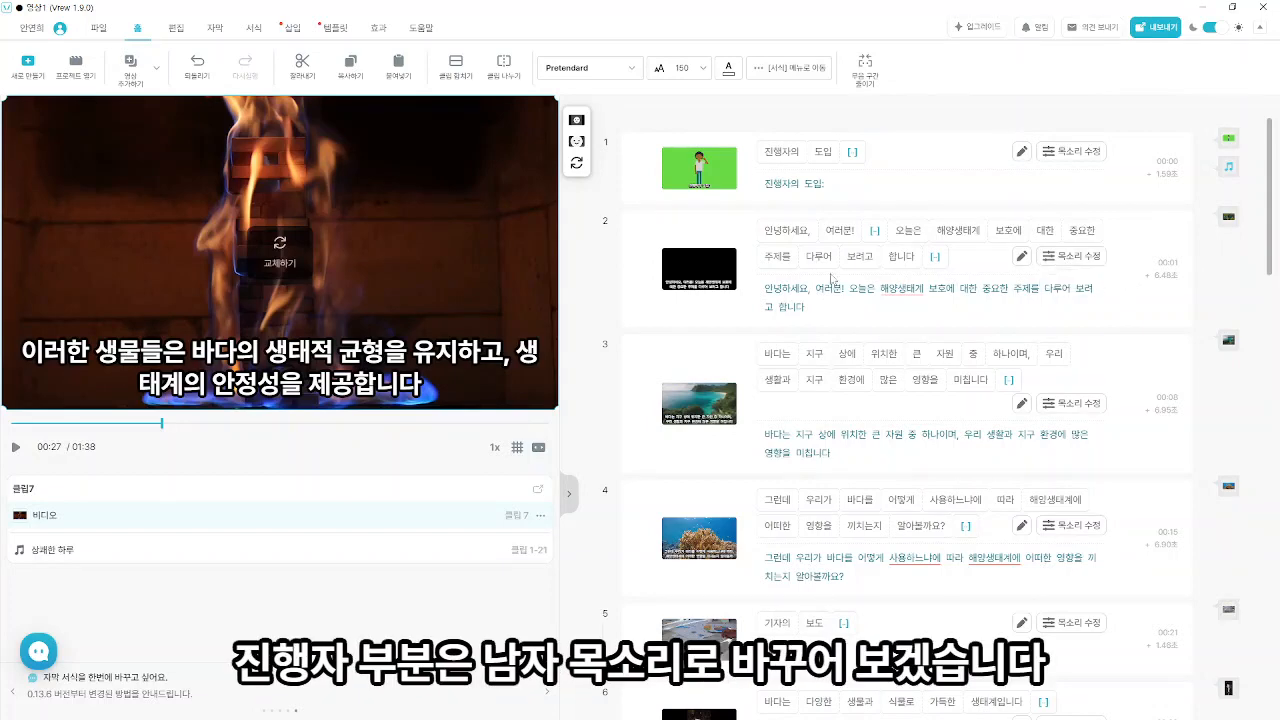
- Change the AI voice of the host's opening clips 2 to 4 to 석상윤 and deselect them
left_click(642, 269)
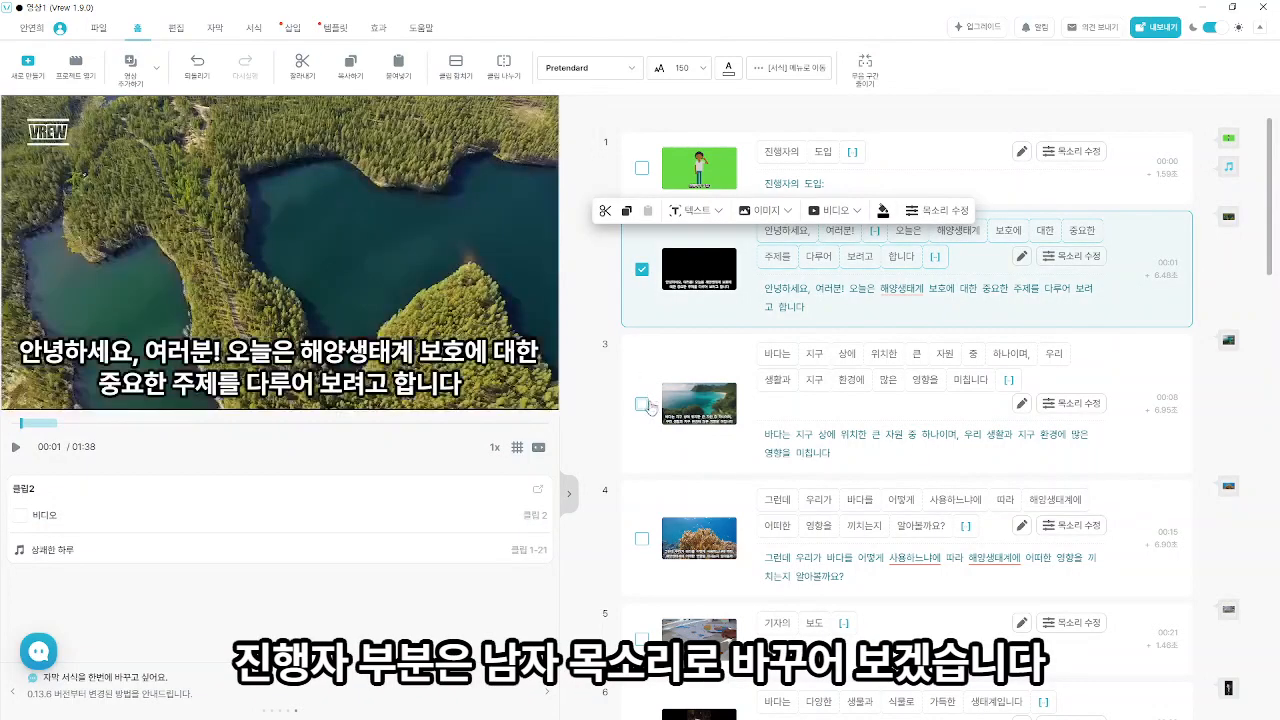
left_click(642, 404)
scroll(650, 407, "down", 1)
left_click(642, 405)
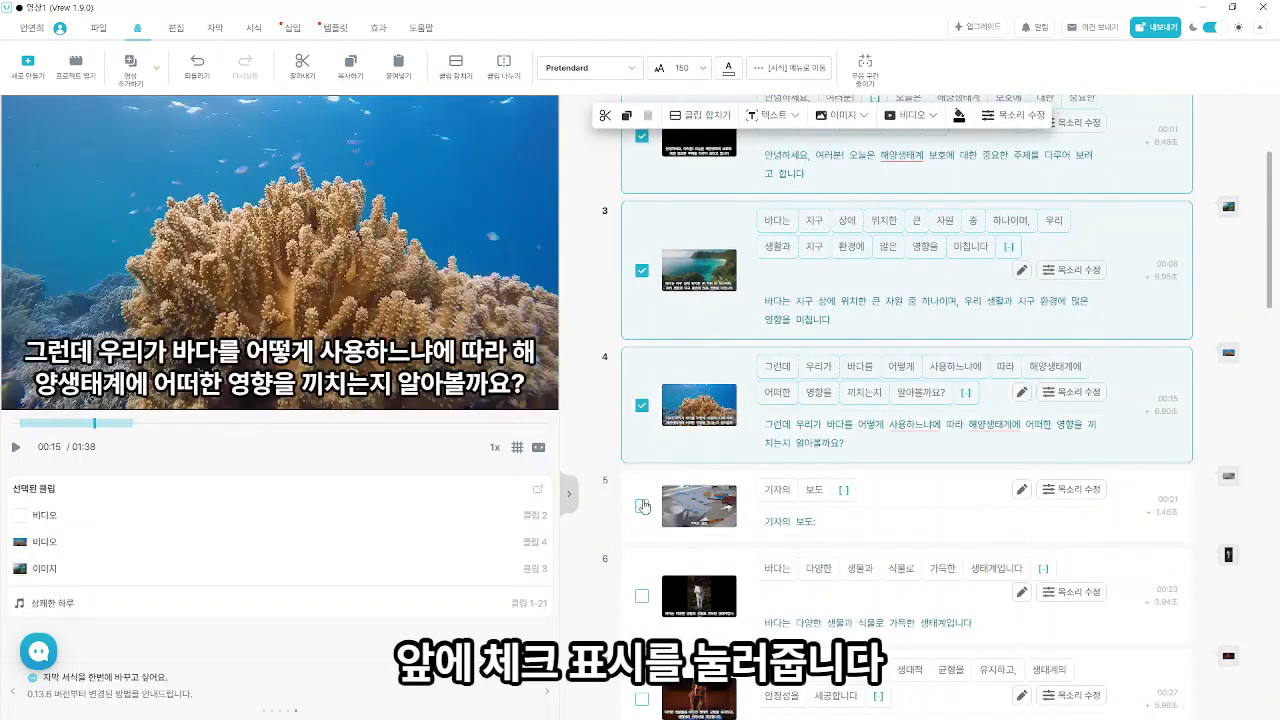
left_click(1071, 394)
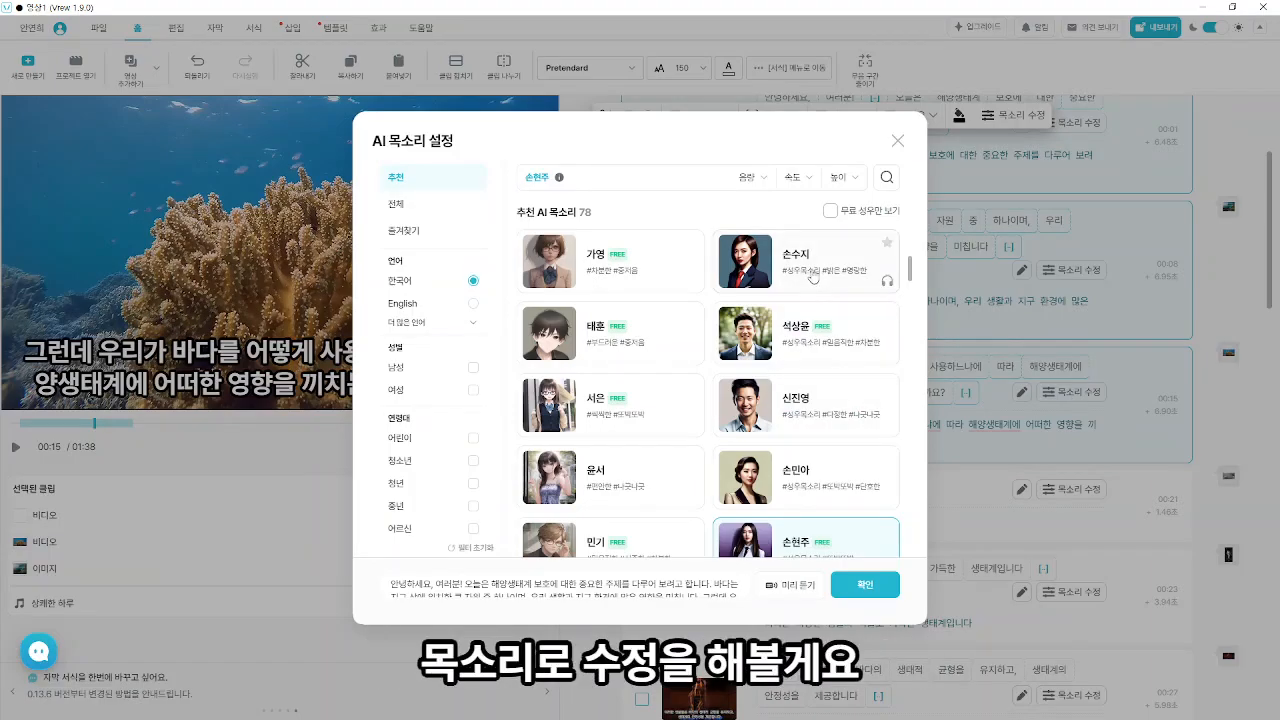
left_click(790, 330)
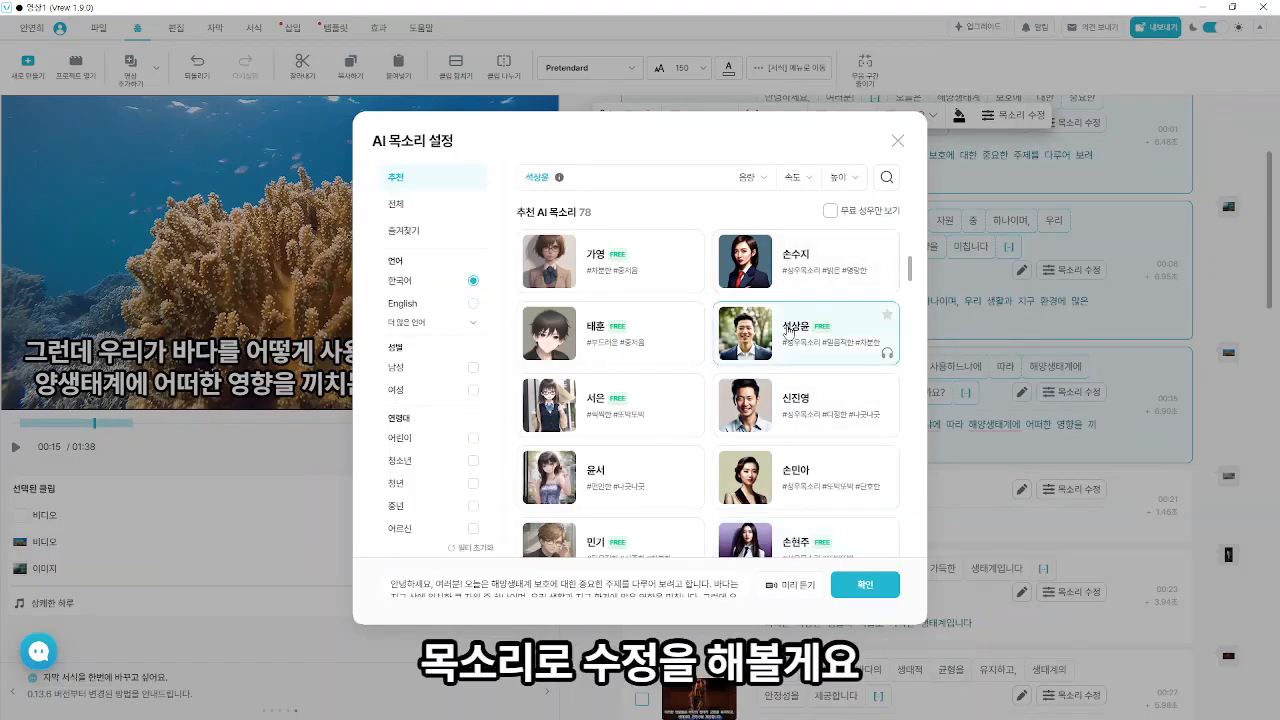
left_click(862, 587)
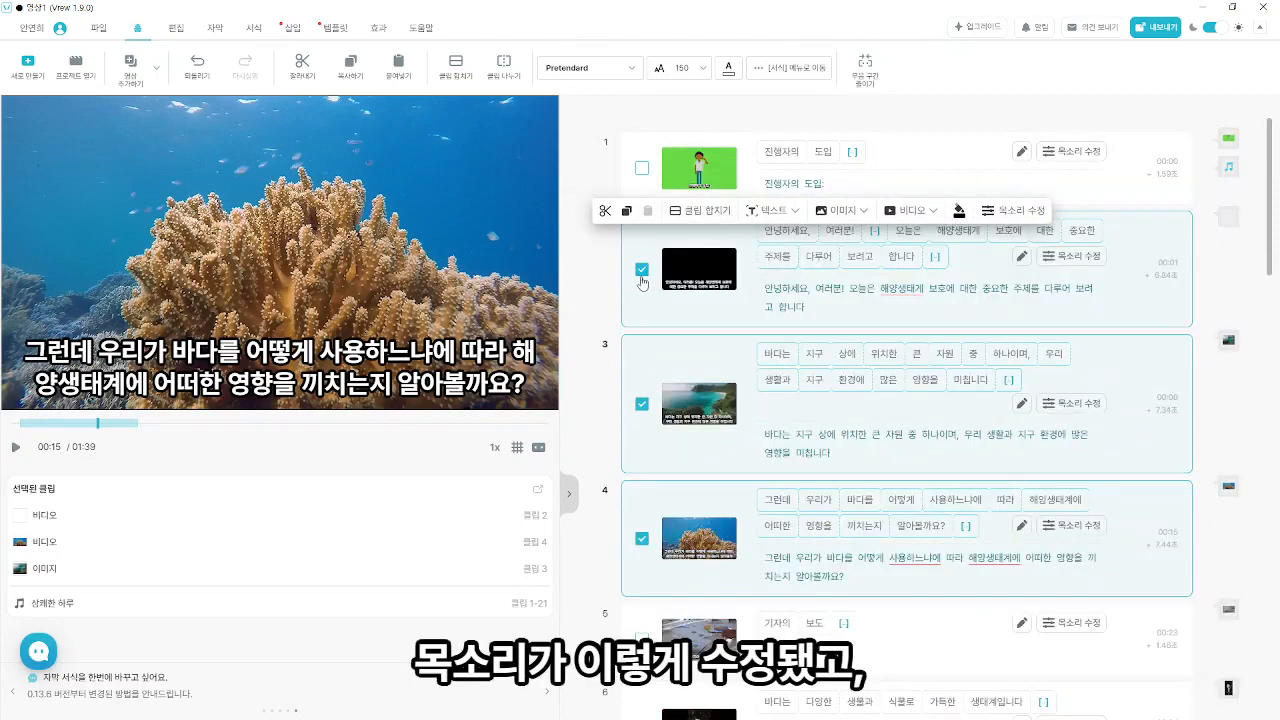
left_click(642, 272)
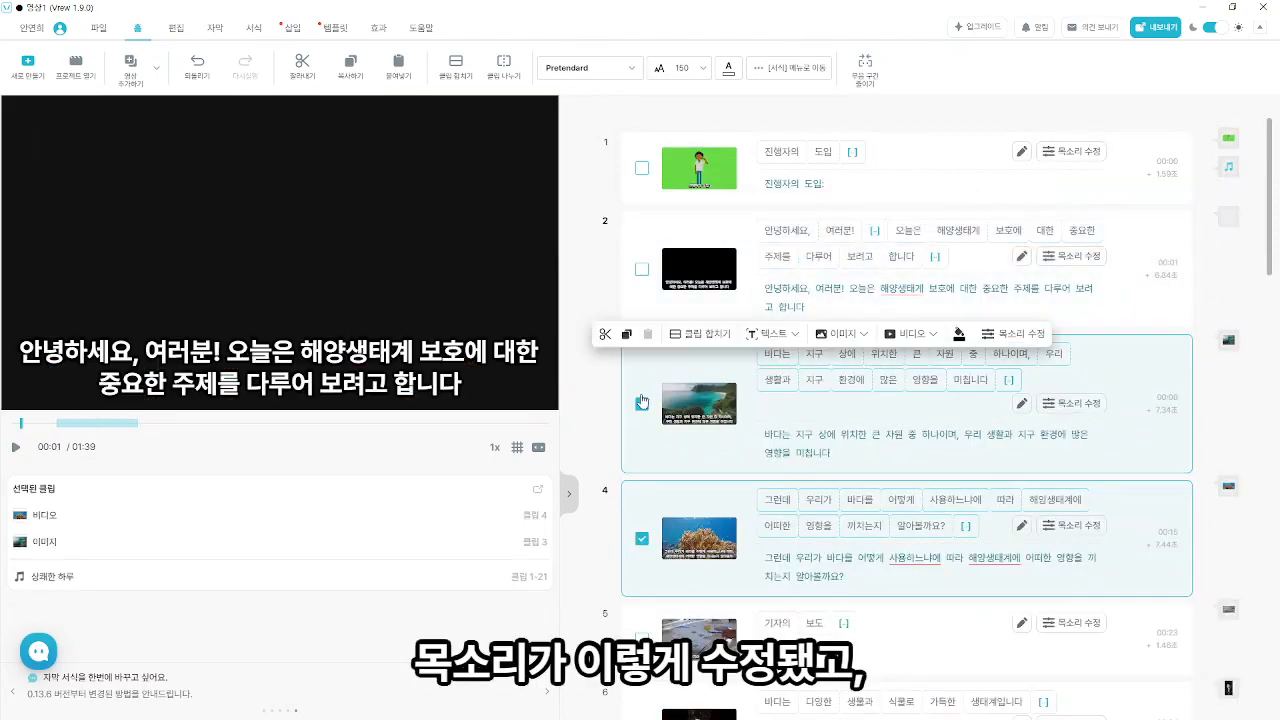
left_click(642, 402)
left_click(642, 538)
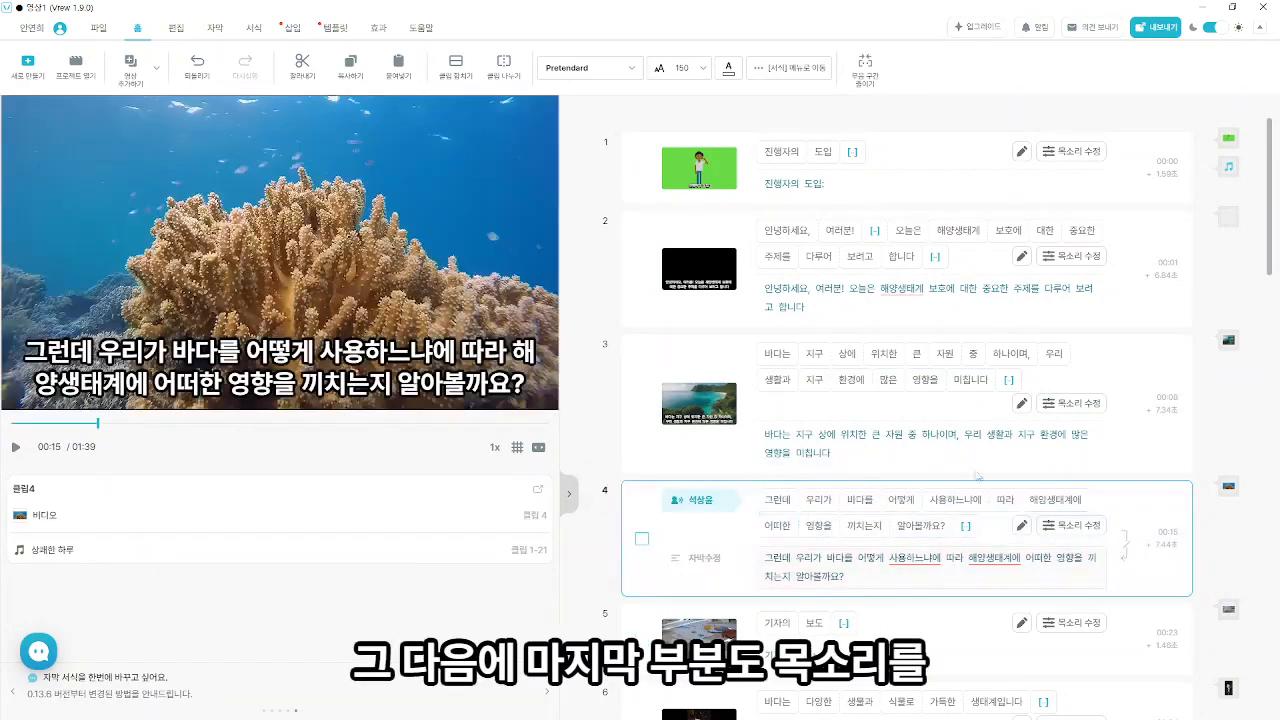
- Change the AI voice of the closing clips 17 to 21 to 신진영 and deselect them
scroll(976, 477, "down", 15)
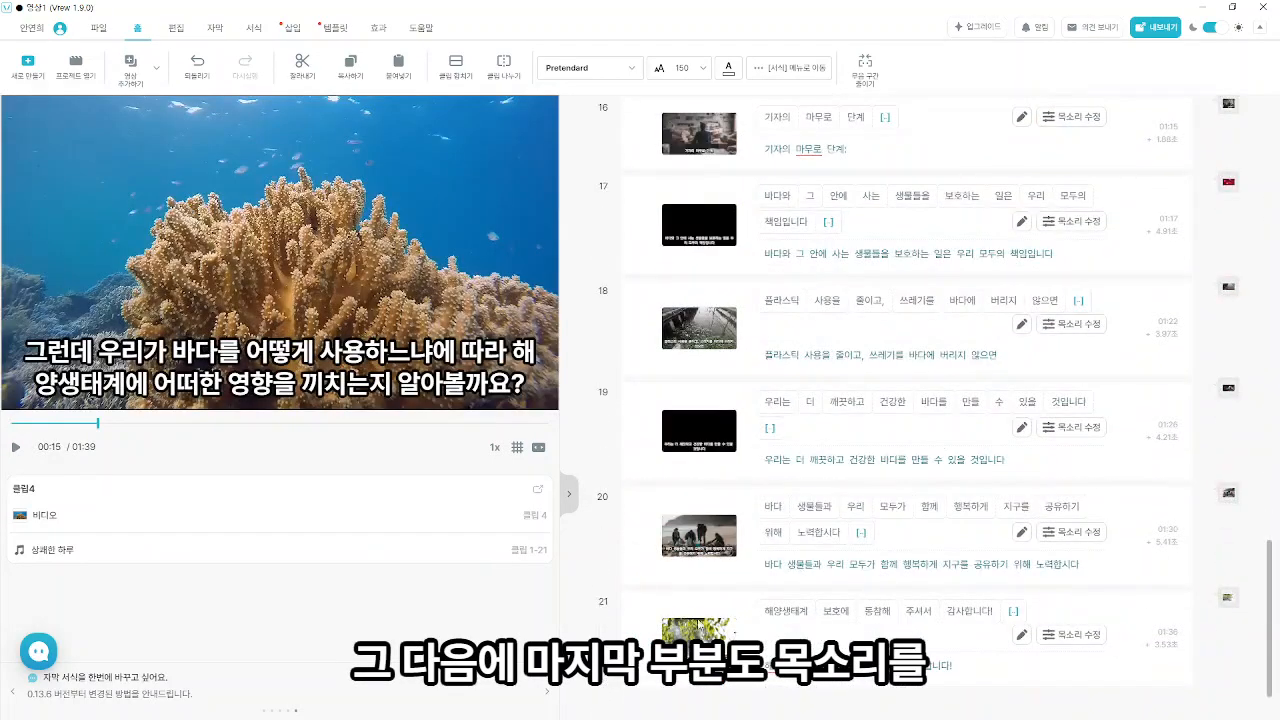
scroll(658, 430, "up", 1)
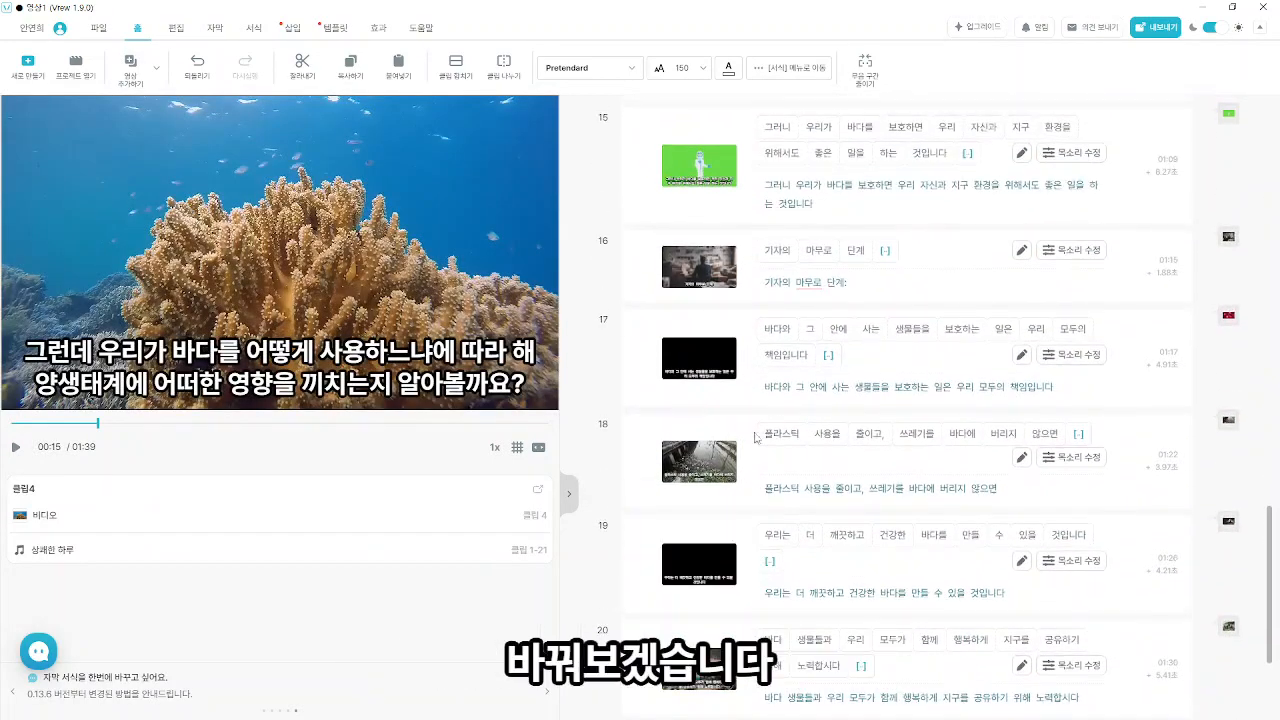
left_click(642, 359)
left_click(642, 462)
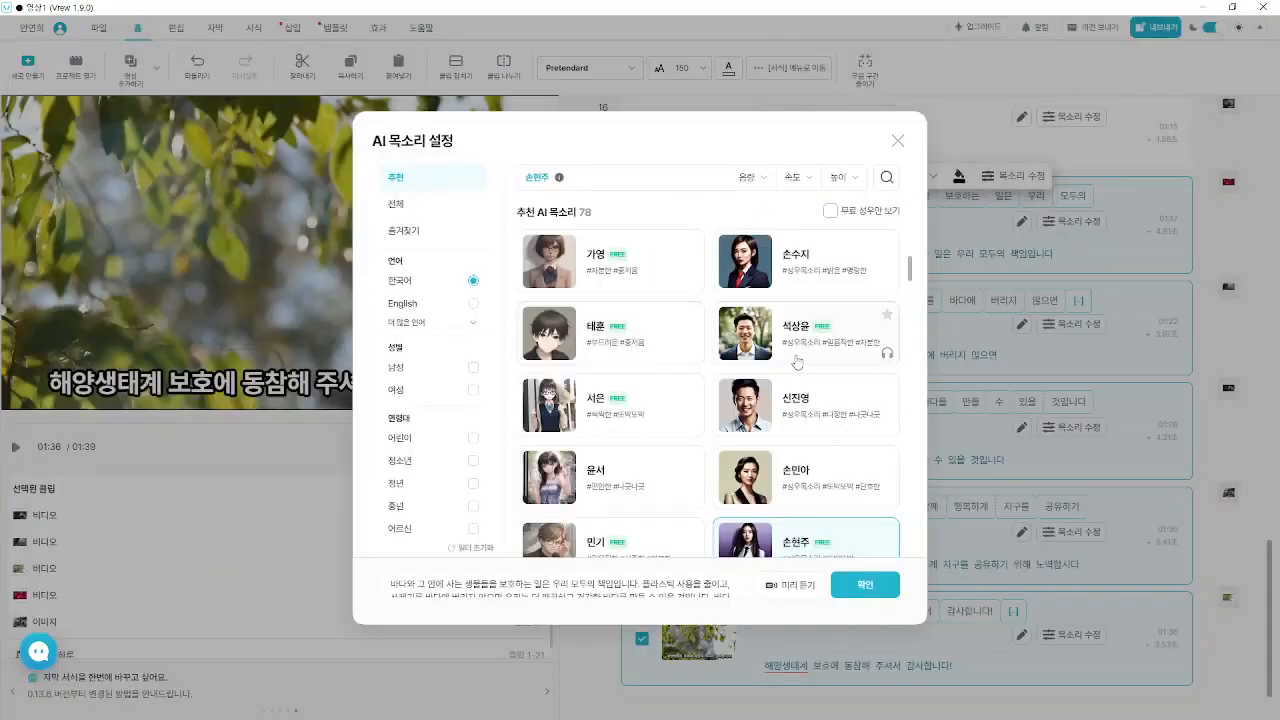
left_click(865, 585)
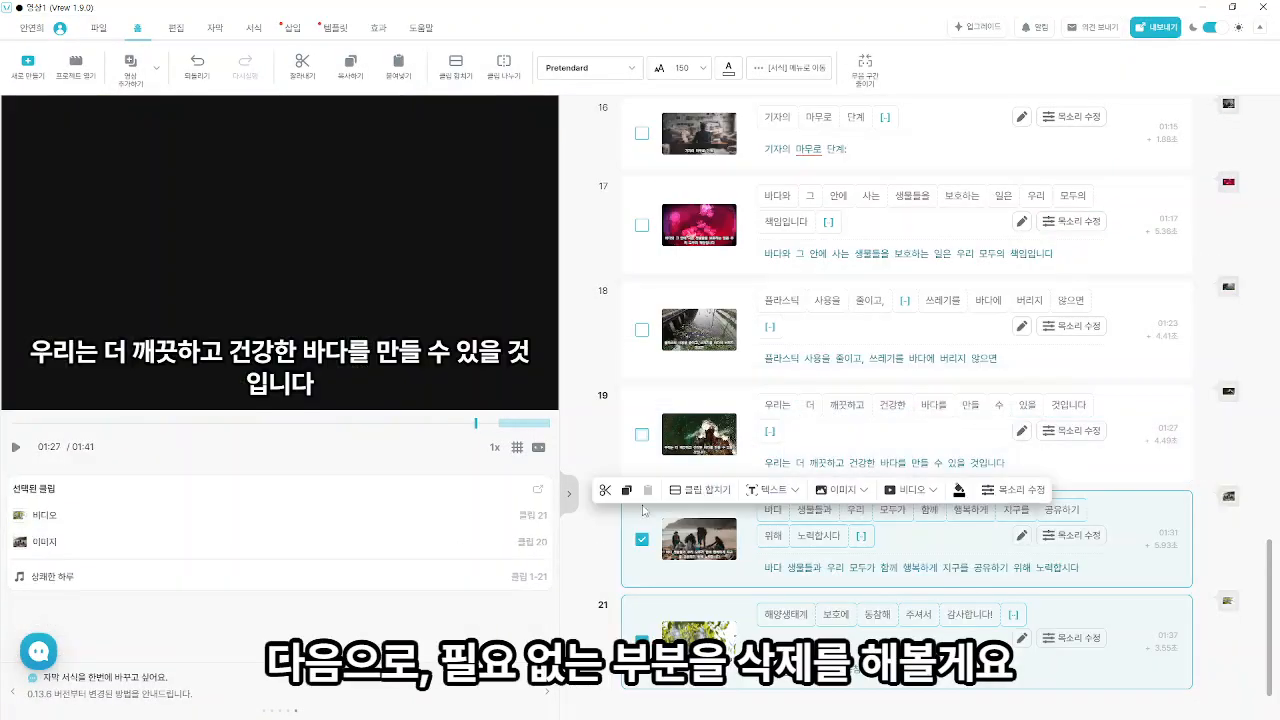
left_click(642, 640)
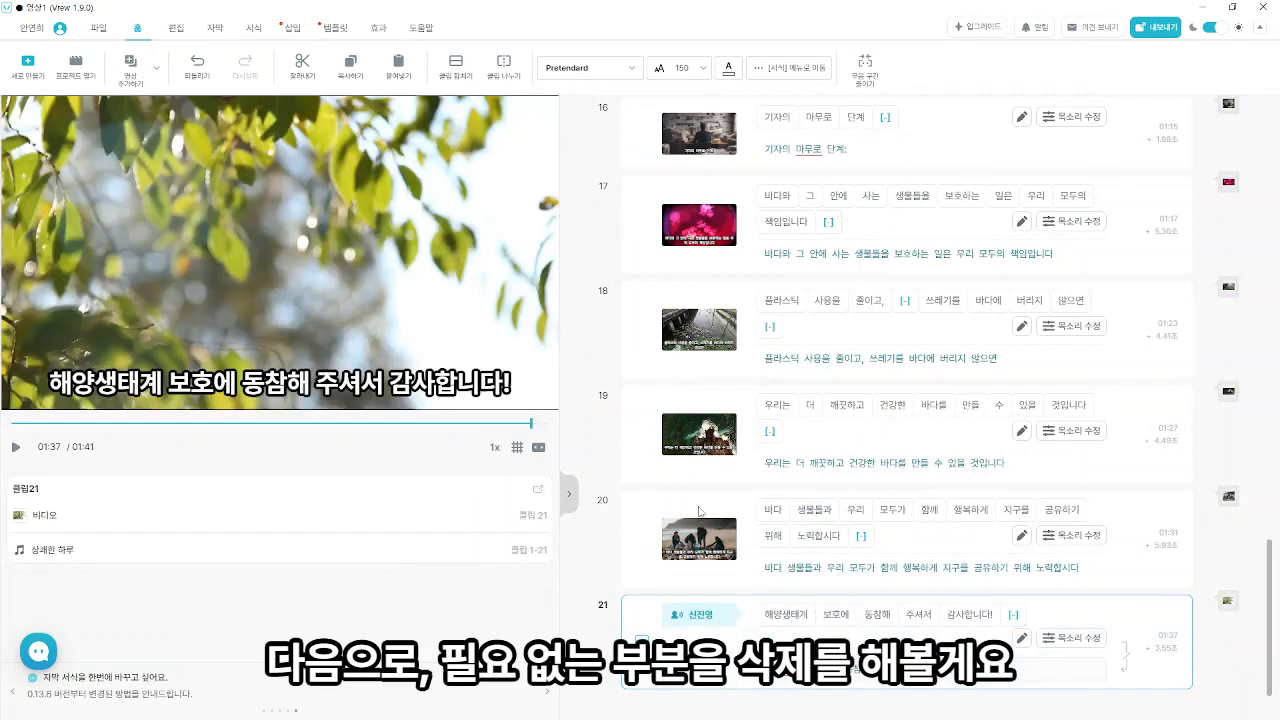
- Cut out the unneeded section-label clips 1, 5 and 16 together
scroll(698, 500, "up", 20)
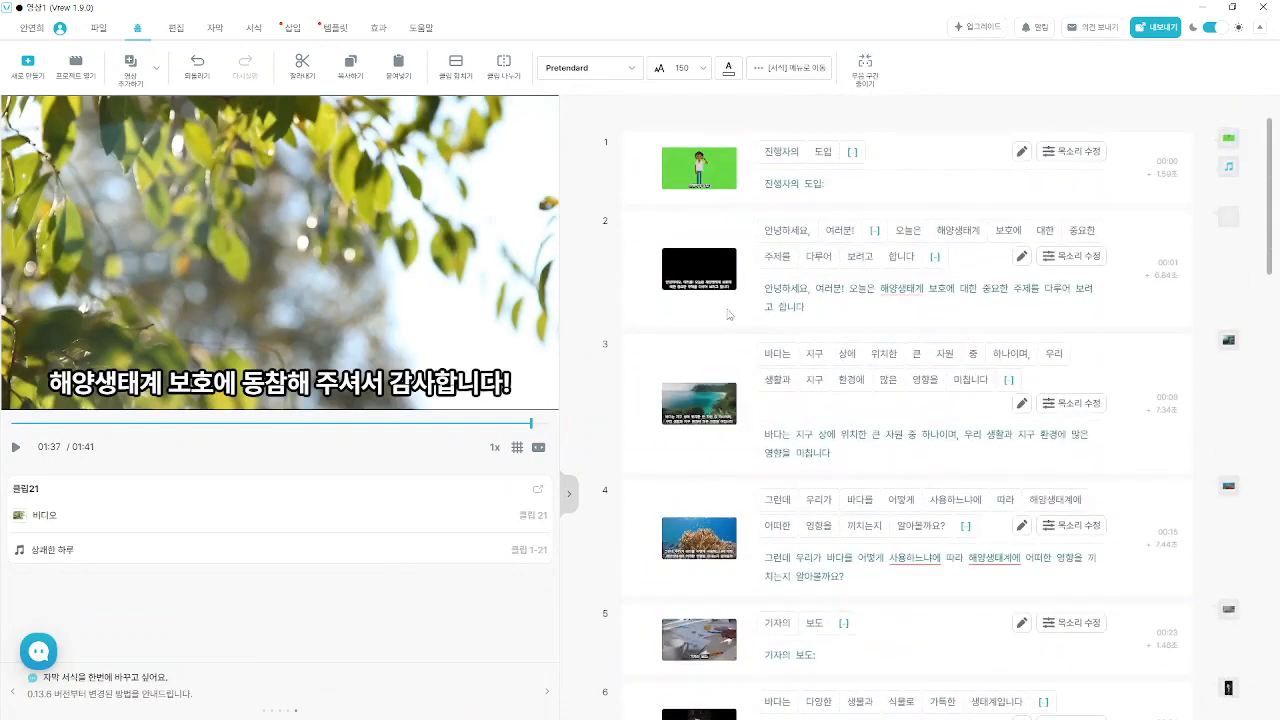
left_click(642, 166)
left_click(642, 410)
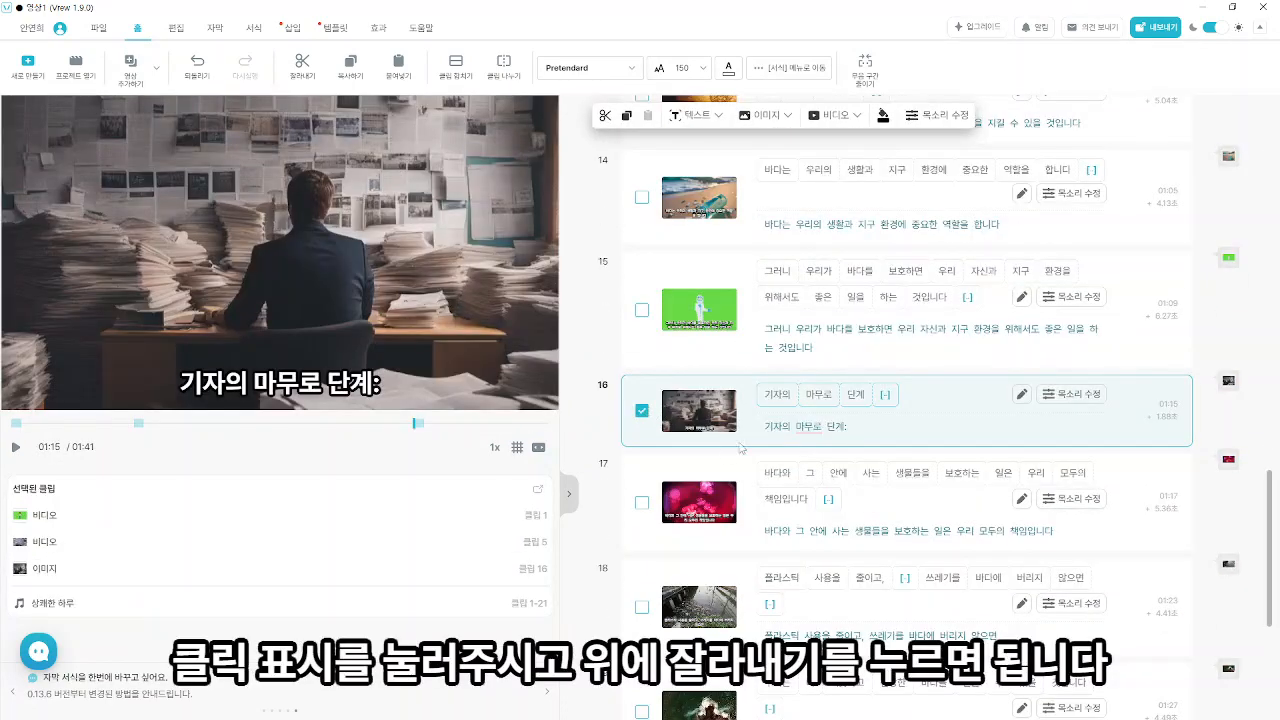
left_click(310, 73)
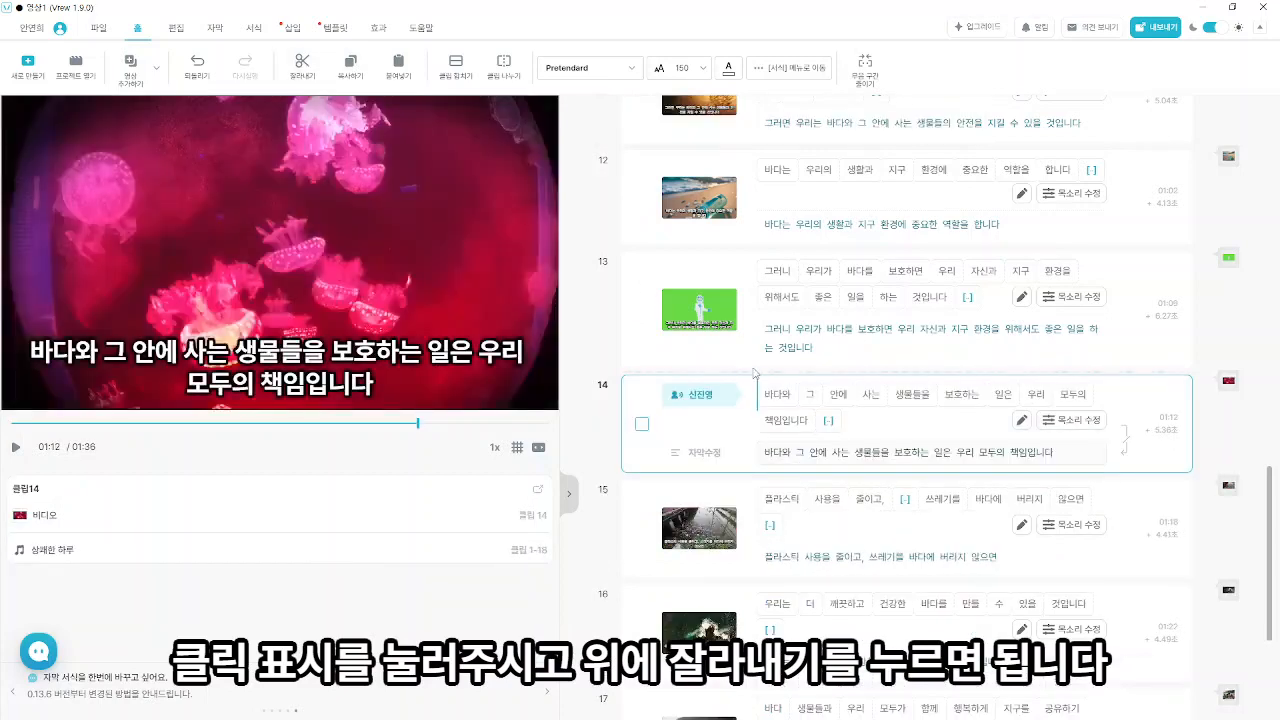
- Replace the first clip's video with an AI image generated from its own caption text
scroll(980, 486, "up", 12)
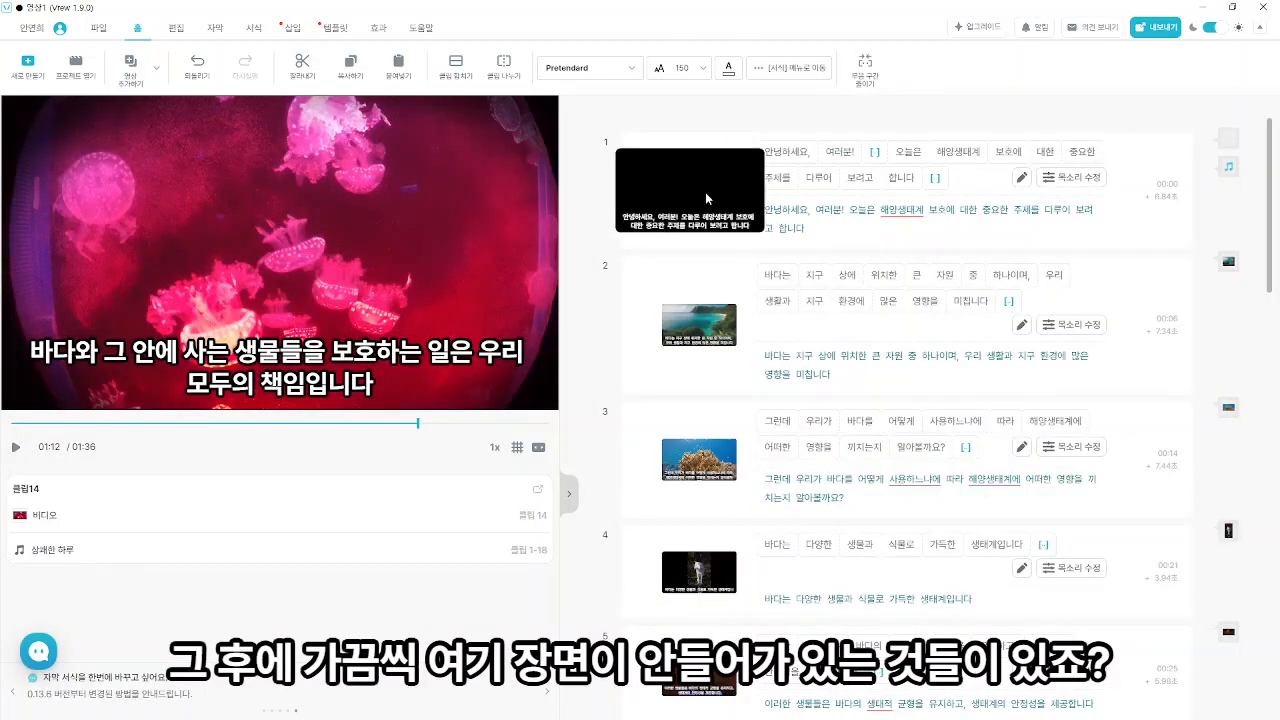
left_click(705, 192)
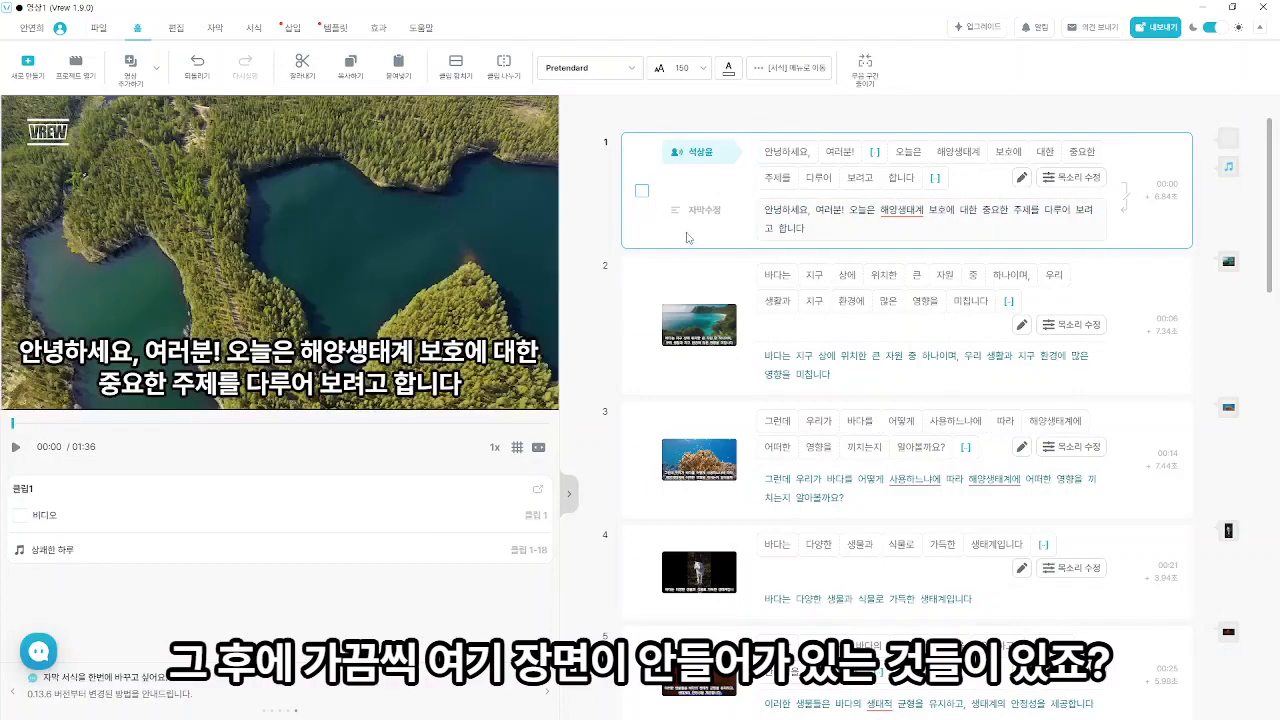
scroll(646, 380, "down", 2)
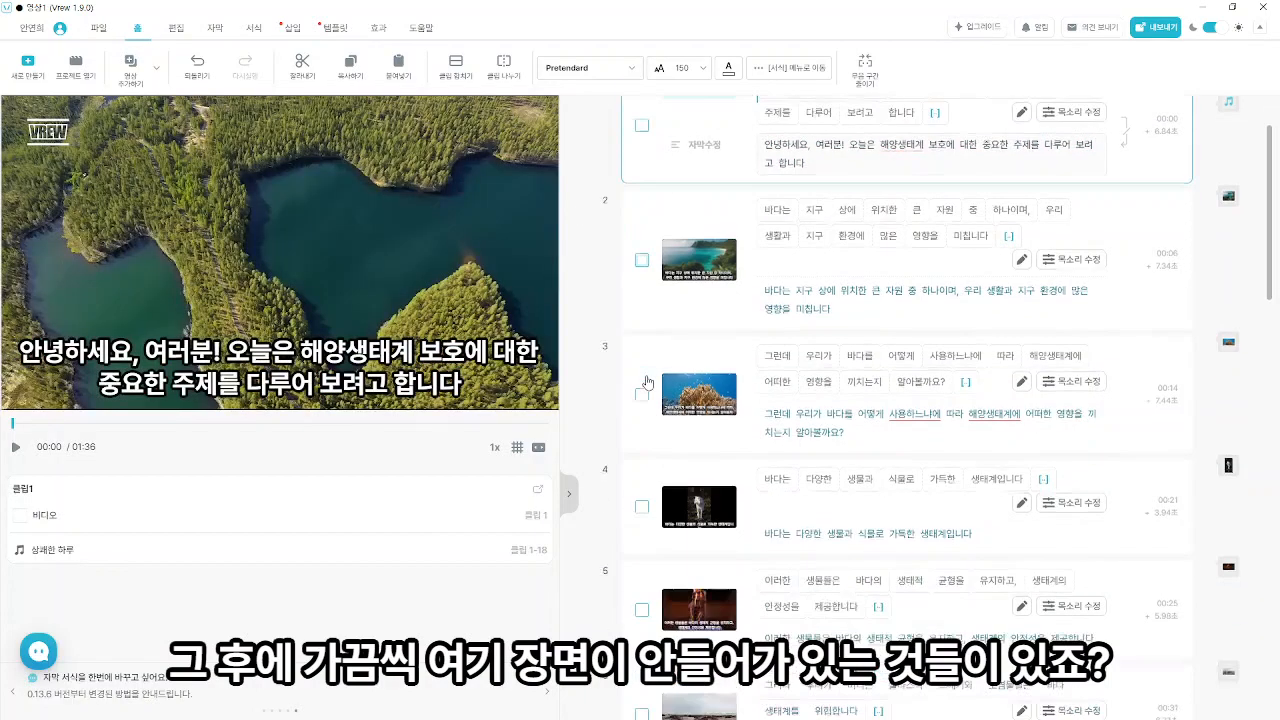
scroll(657, 380, "up", 2)
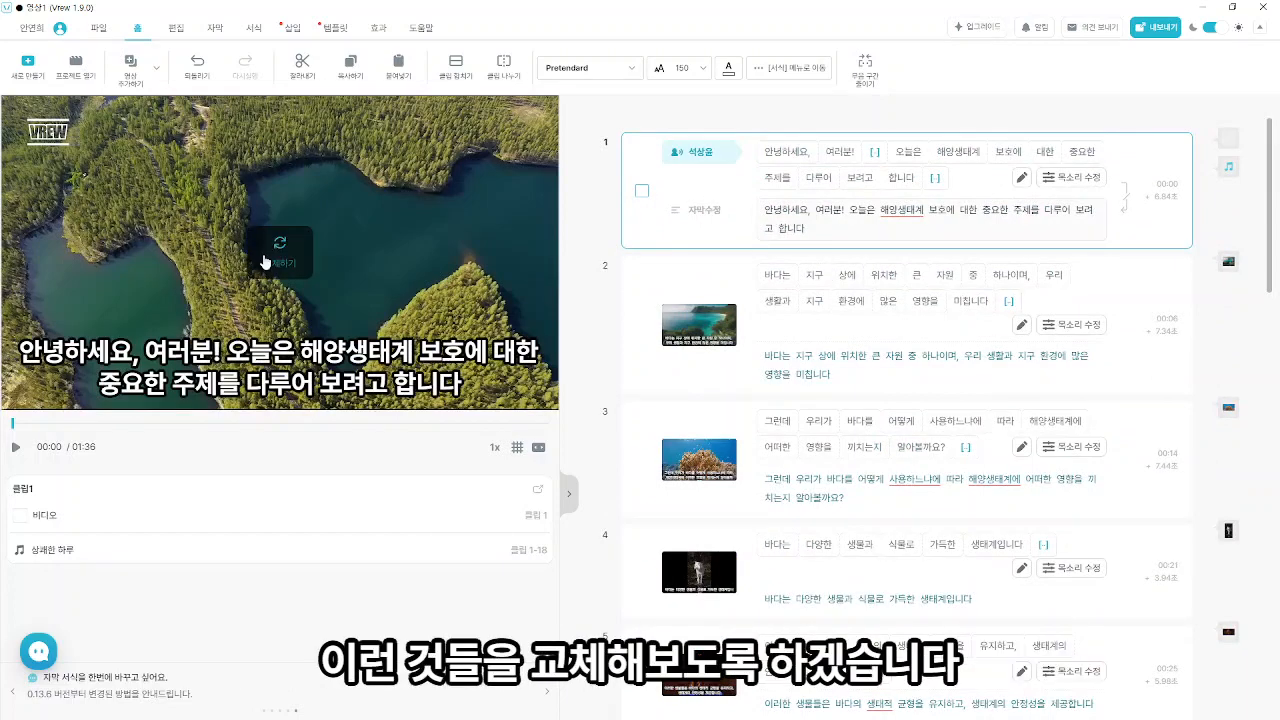
left_click(271, 251)
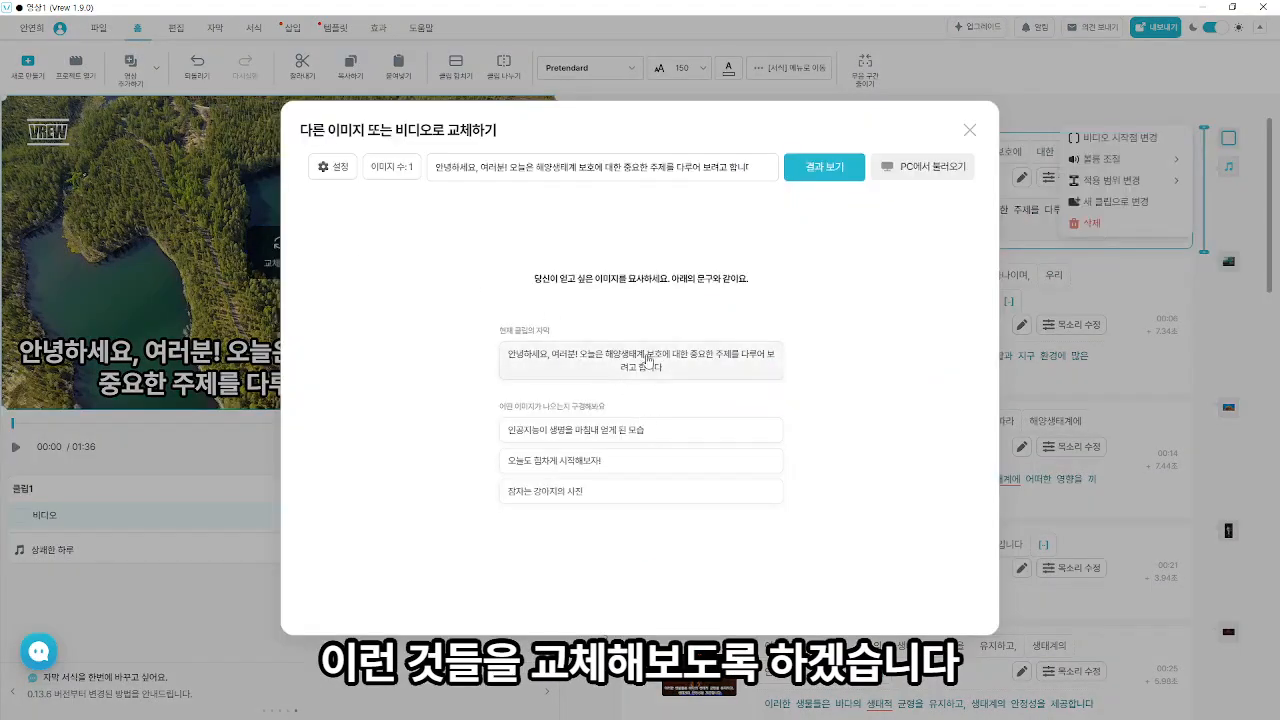
left_click(826, 170)
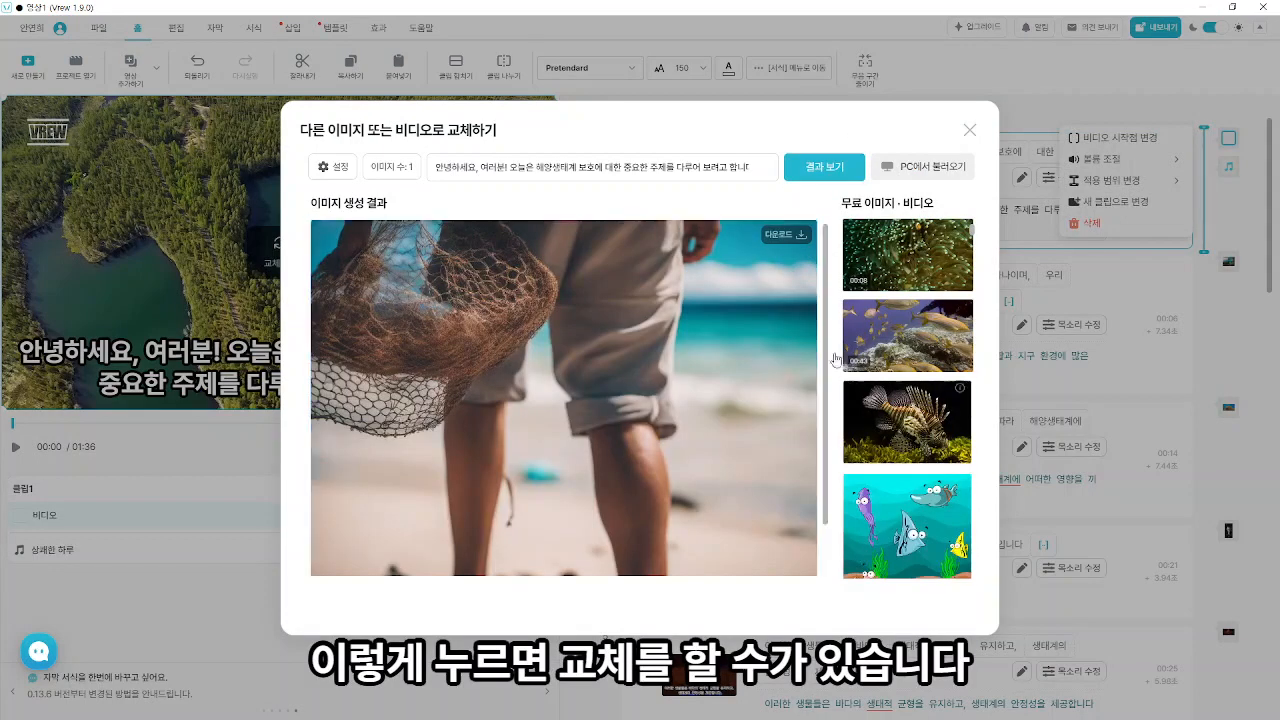
left_click(714, 298)
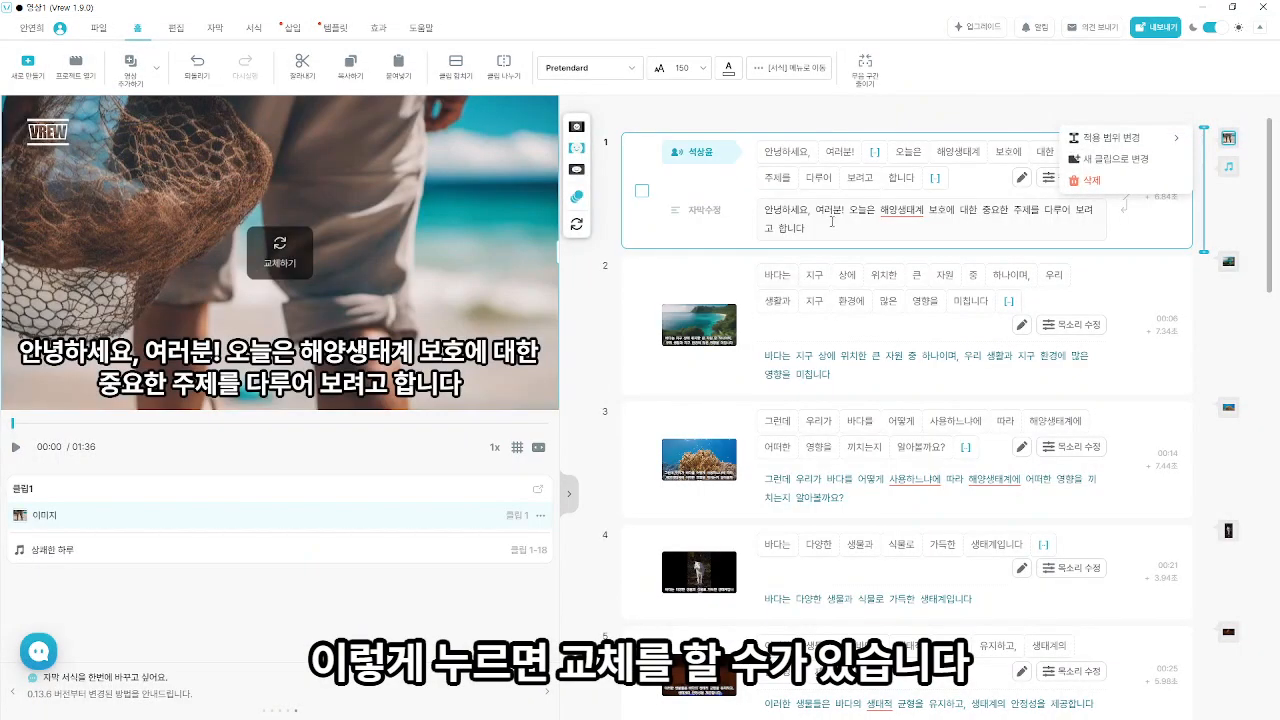
- Select all clips and set their captions to size 110 in the 네이버 마루부리 ExtraLight font
left_click(641, 192)
left_click(641, 318)
scroll(641, 262, "down", 2)
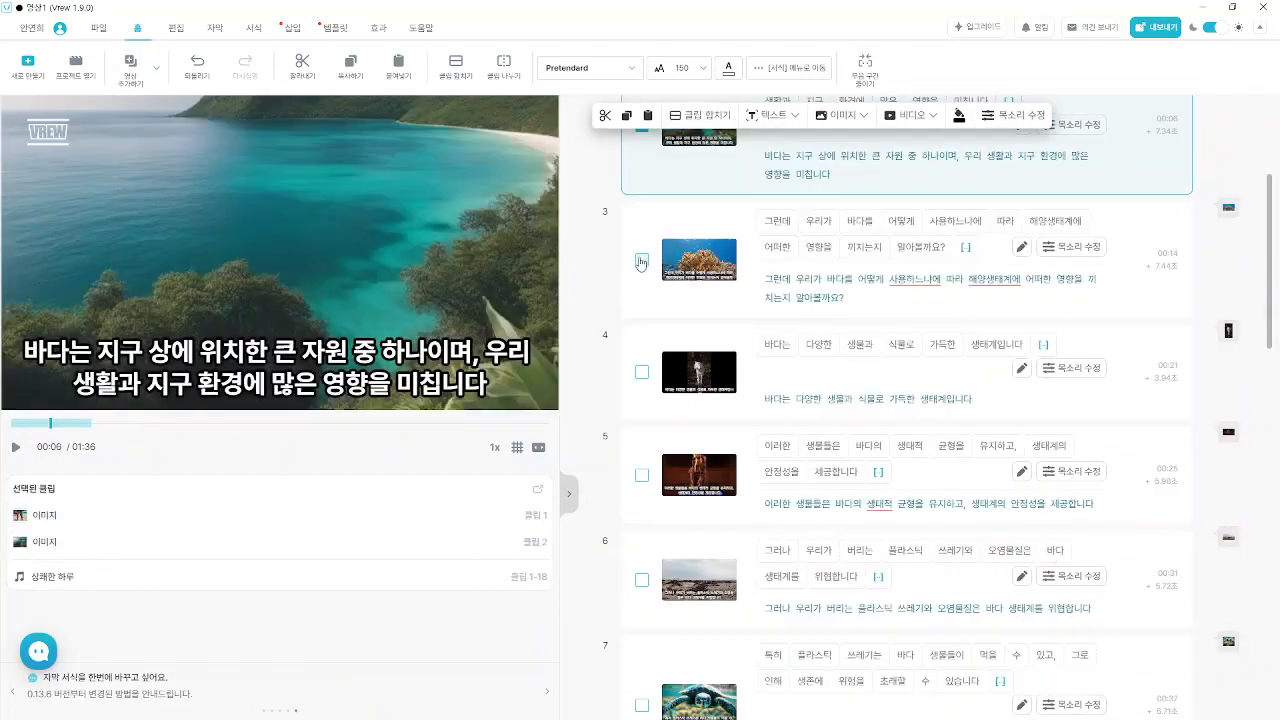
left_click(641, 260)
left_click(642, 318)
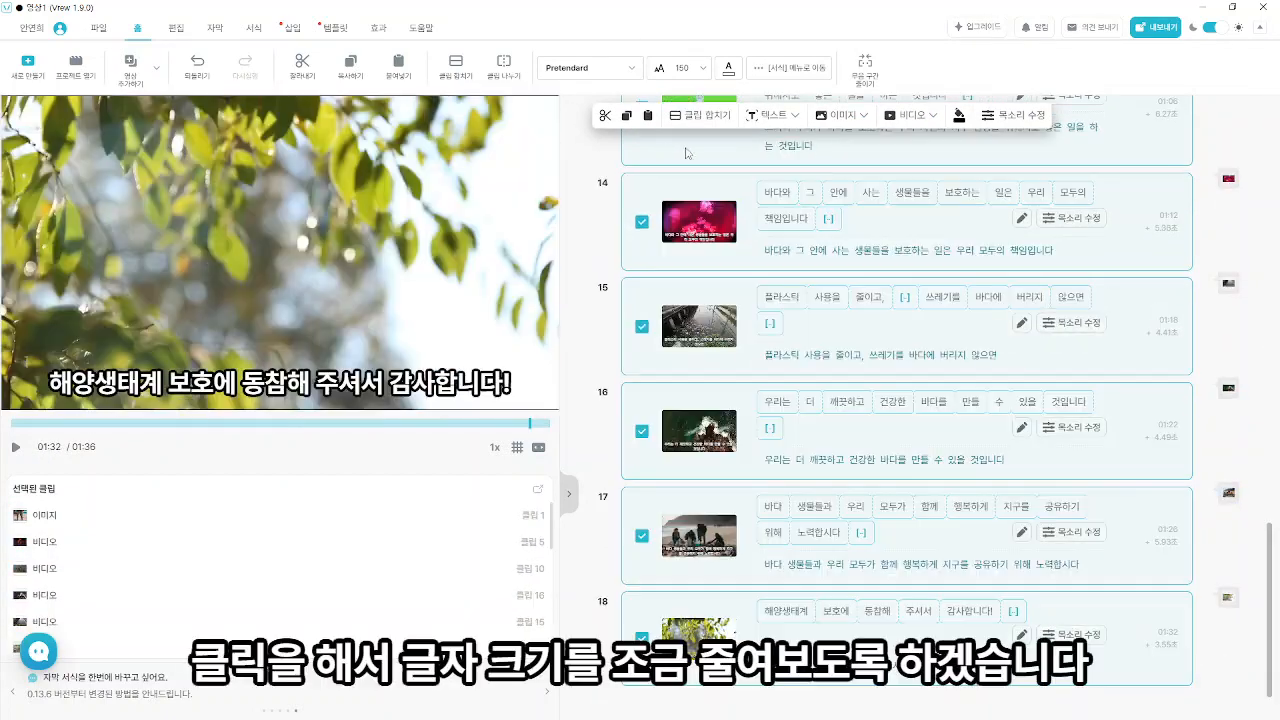
left_click(684, 68)
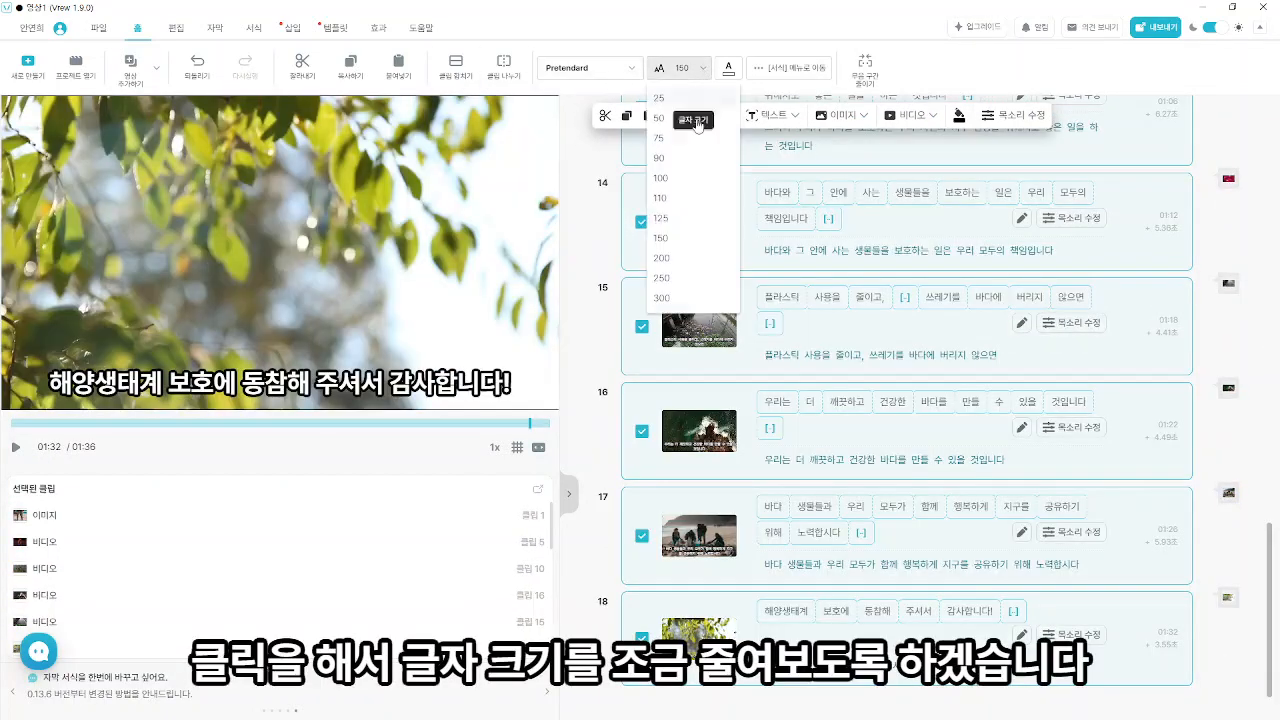
left_click(676, 200)
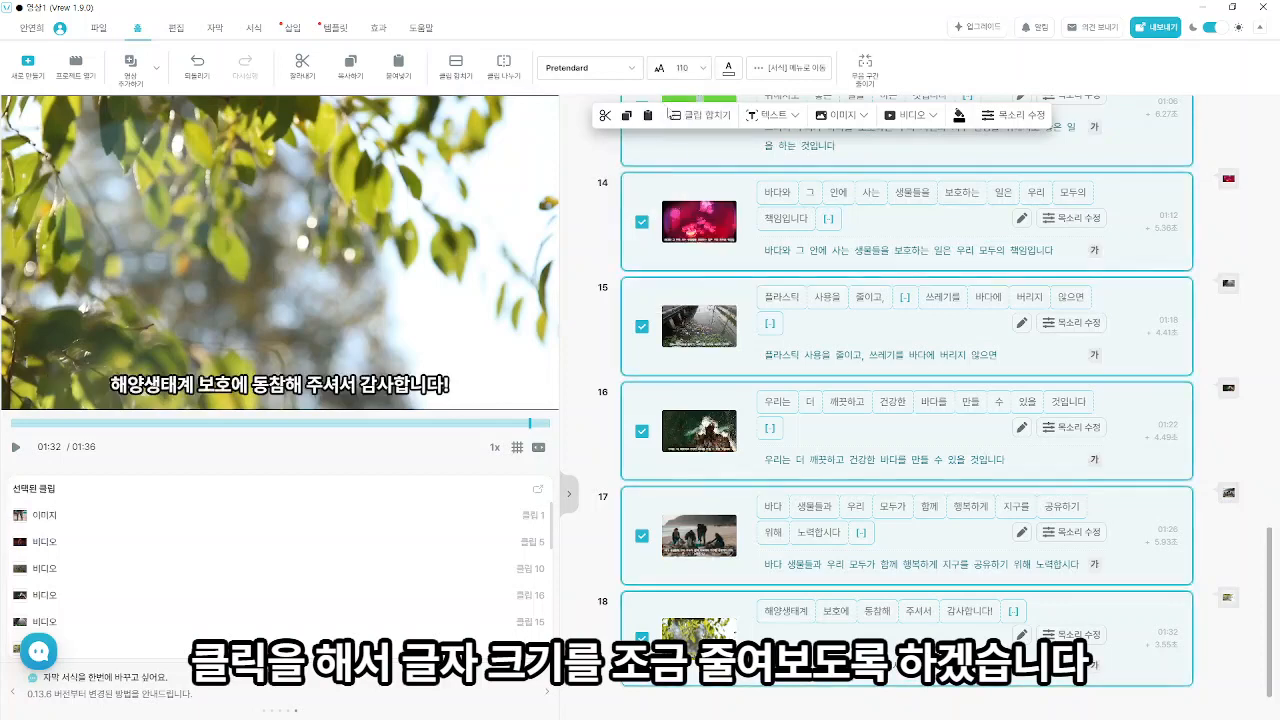
left_click(632, 69)
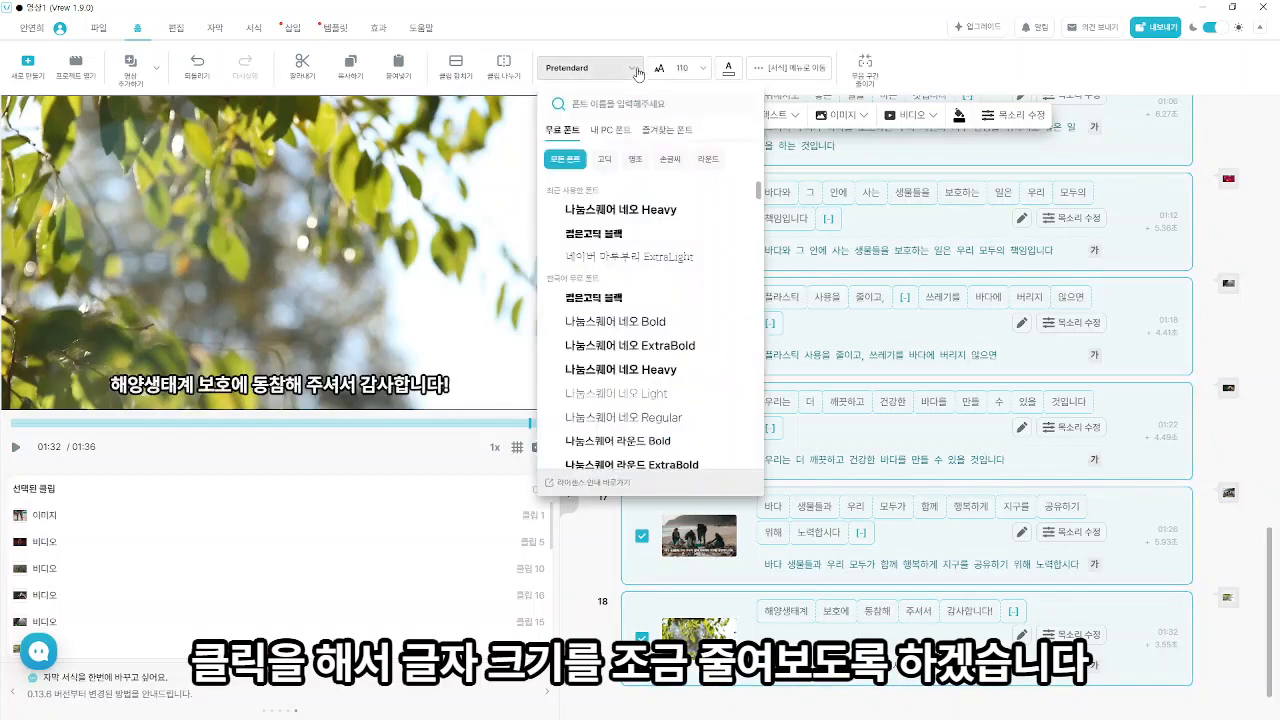
left_click(637, 259)
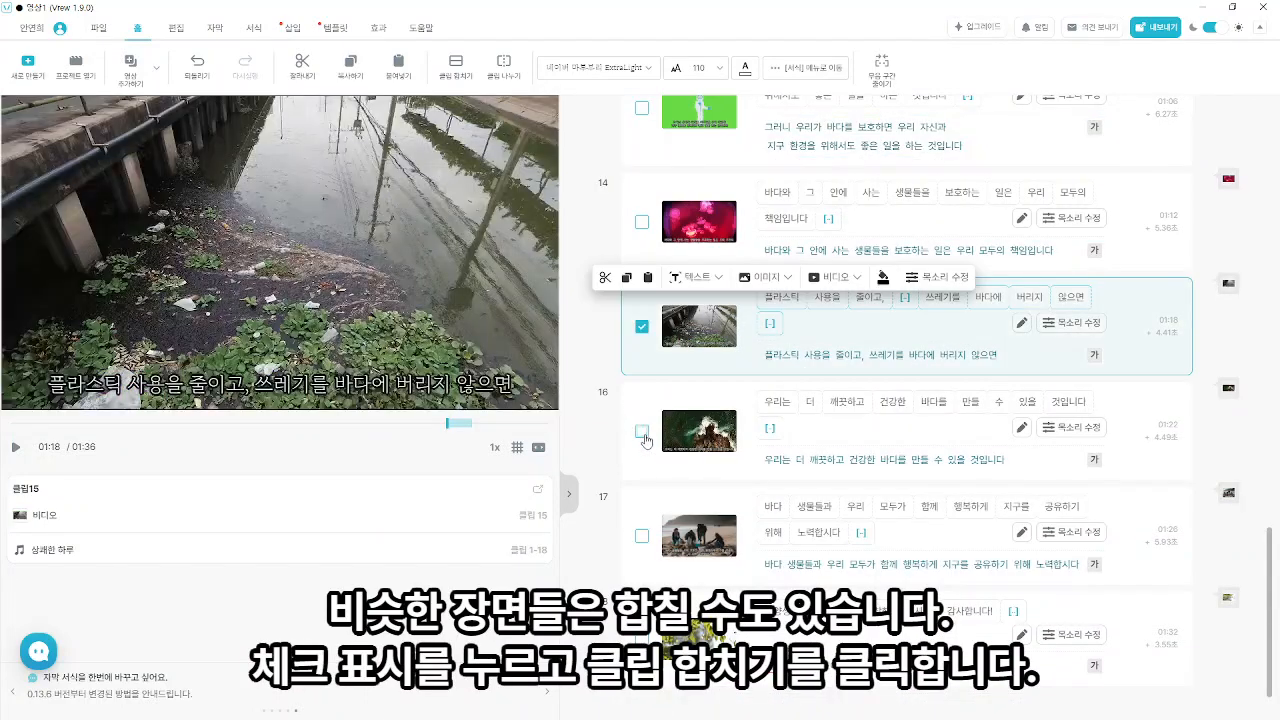
- Merge the similar clips 15 and 16 into one clip
left_click(642, 431)
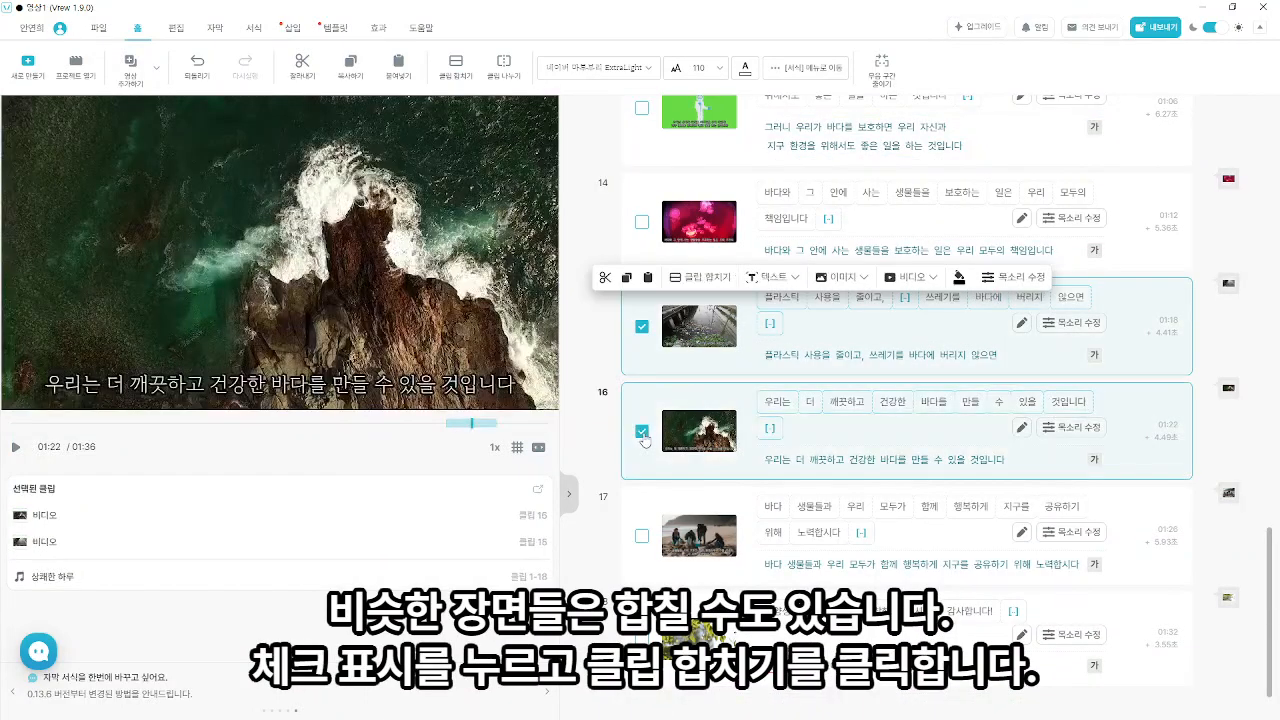
left_click(684, 277)
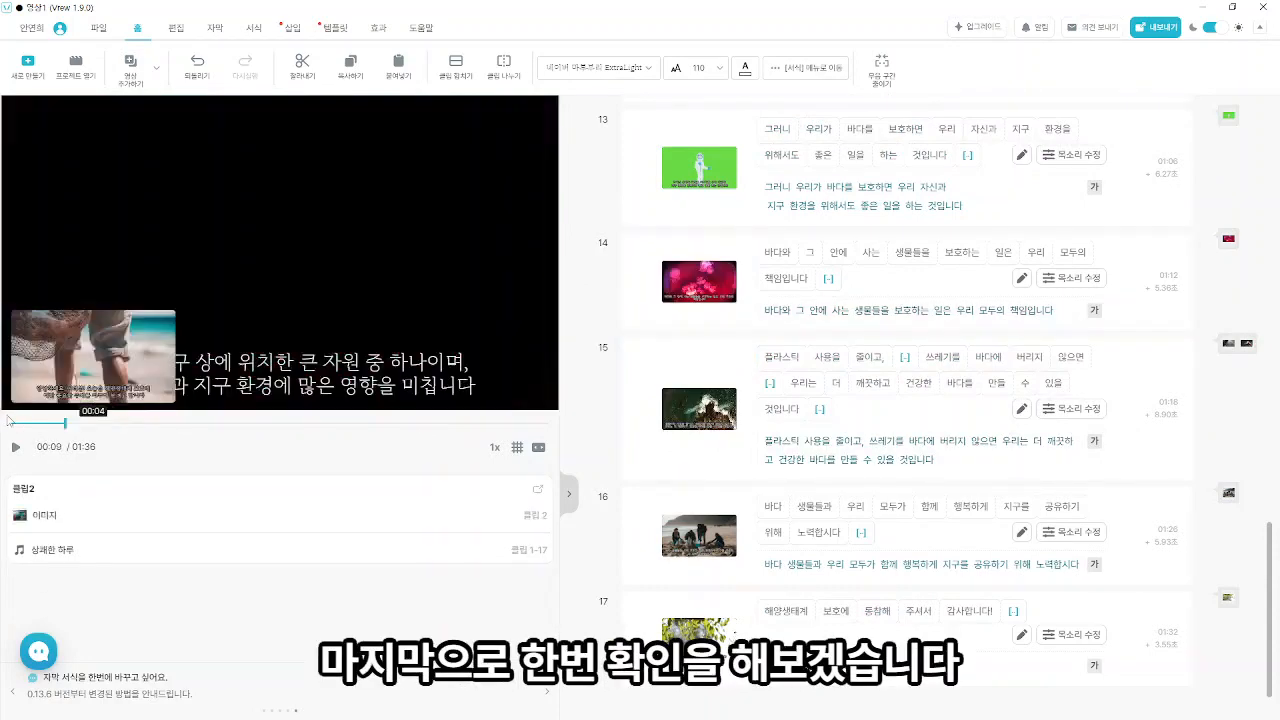
- Play the video from the beginning and delete the 상쾌한 하루 background music
left_click(16, 450)
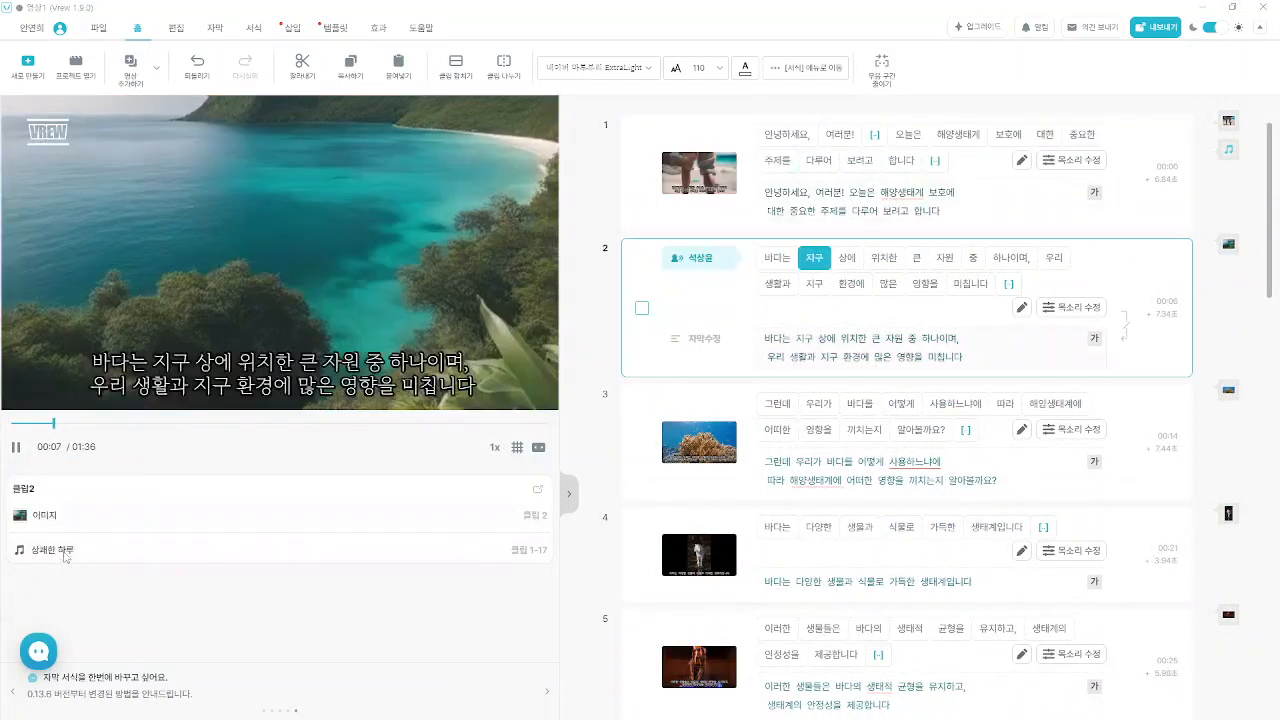
left_click(62, 555)
key("Delete")
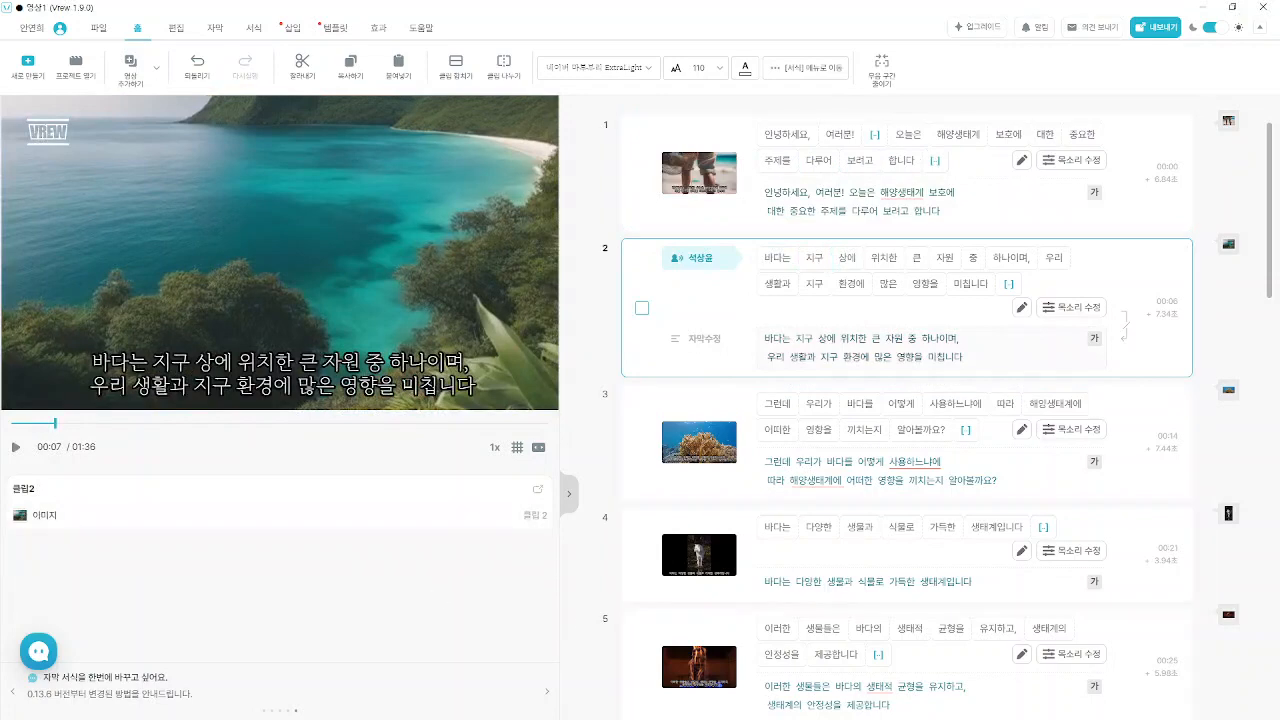
- Play the video again and review the clips from the reporter's closing line back to the first clip
left_click(16, 449)
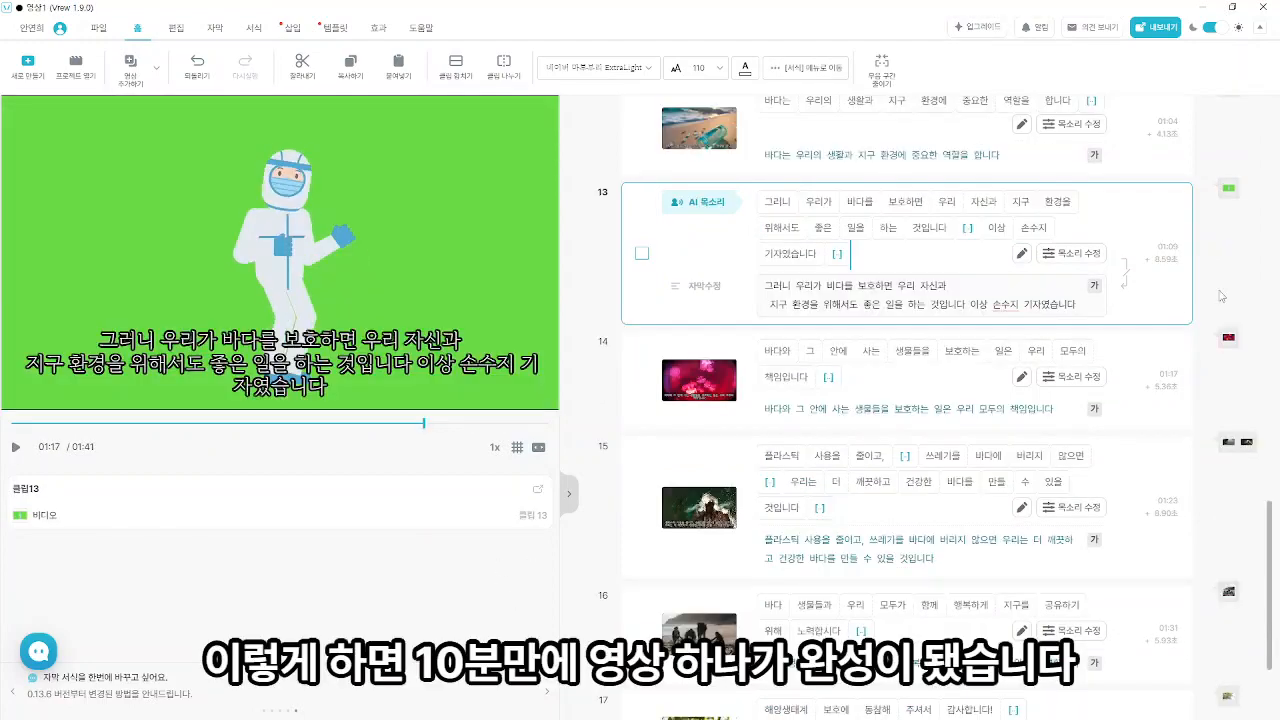
scroll(1235, 410, "up", 15)
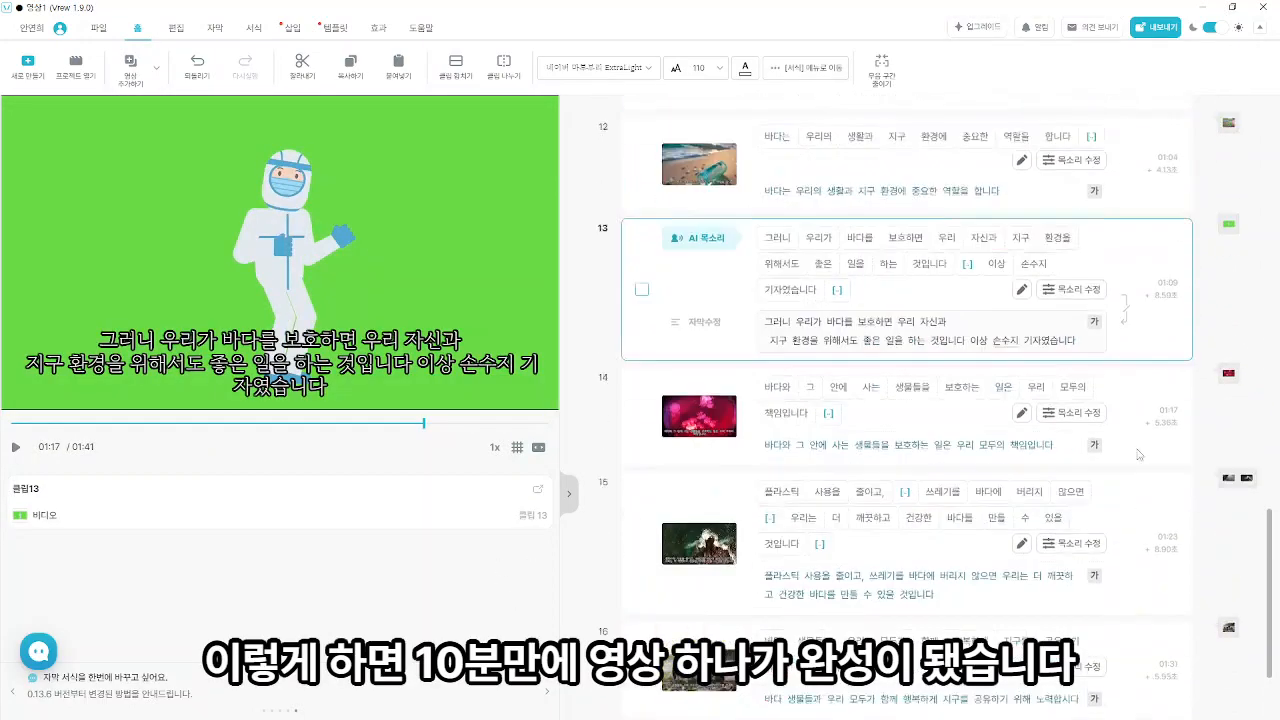
scroll(1121, 300, "up", 3)
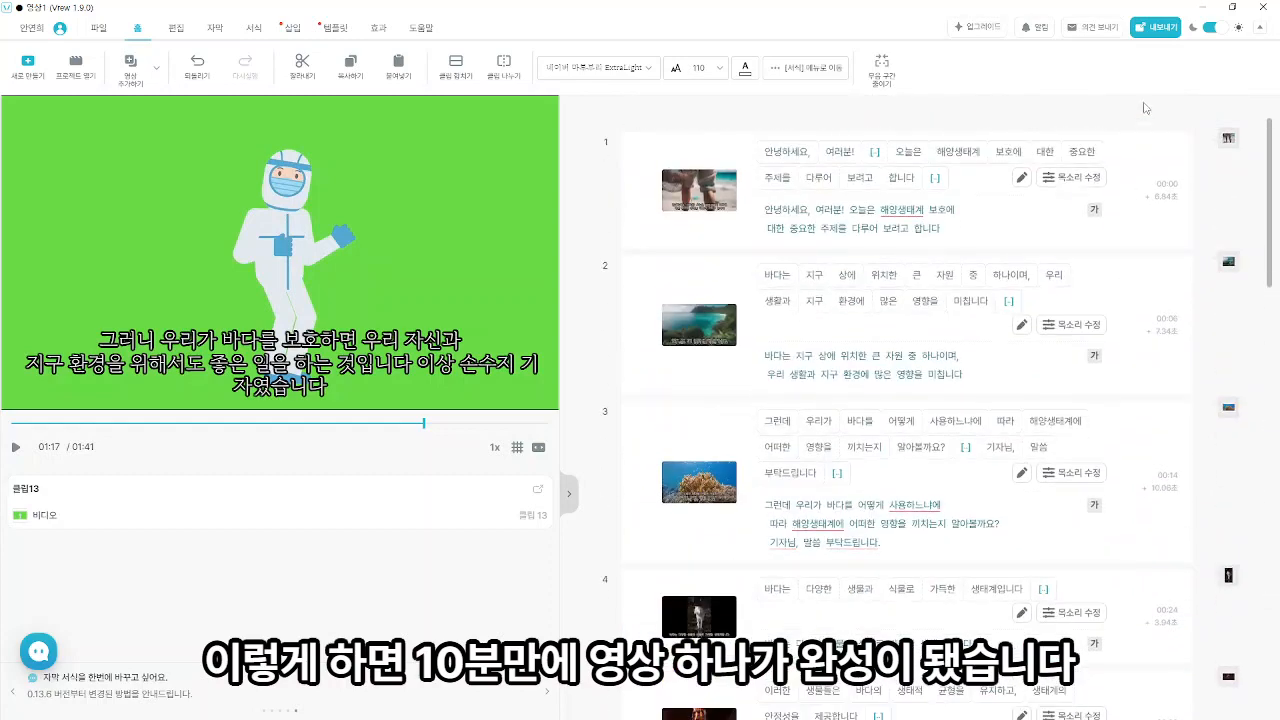
- Export the whole video as an mp4 file in 보통 quality and save it under the name 해양생태계 보호영상 vrew
left_click(1149, 34)
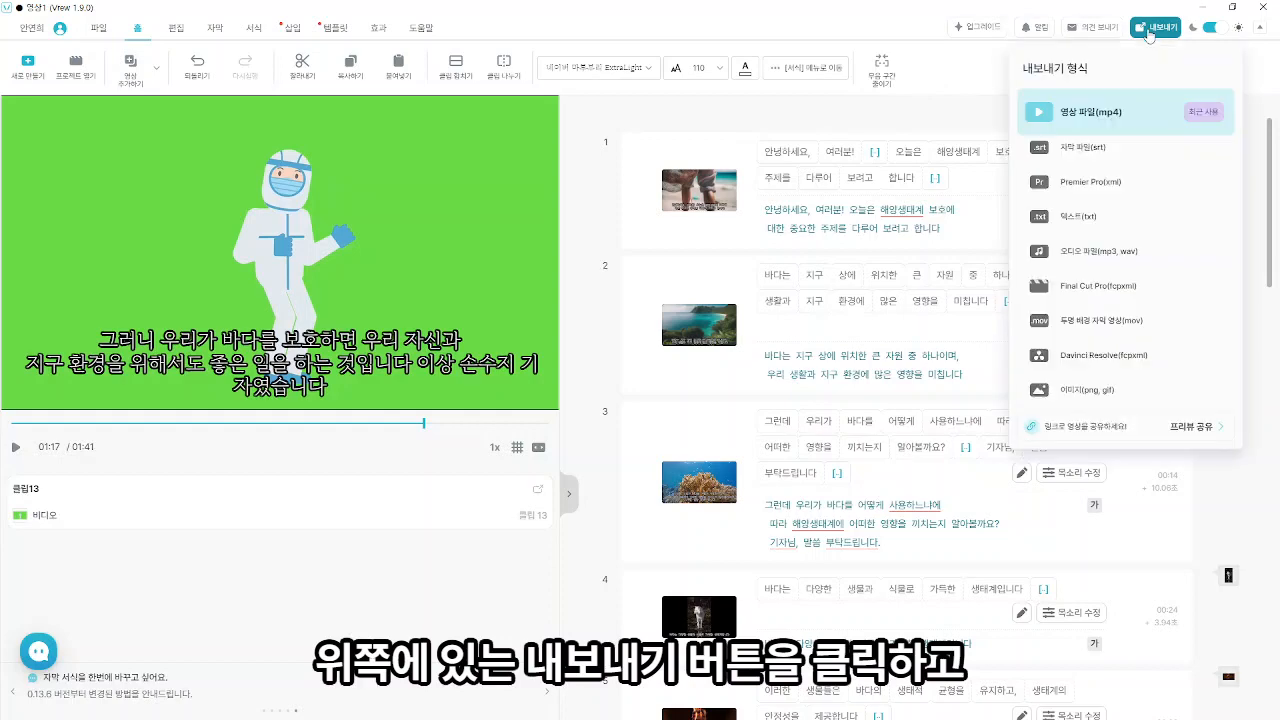
left_click(1120, 112)
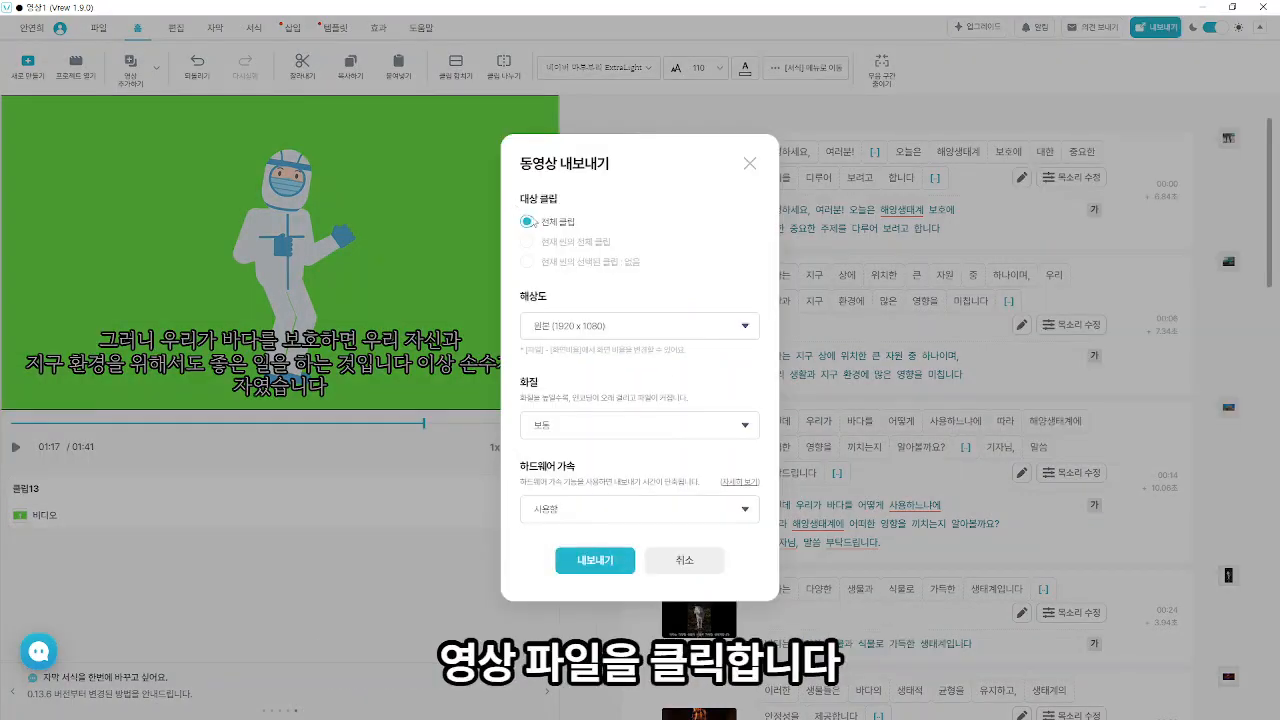
left_click(580, 418)
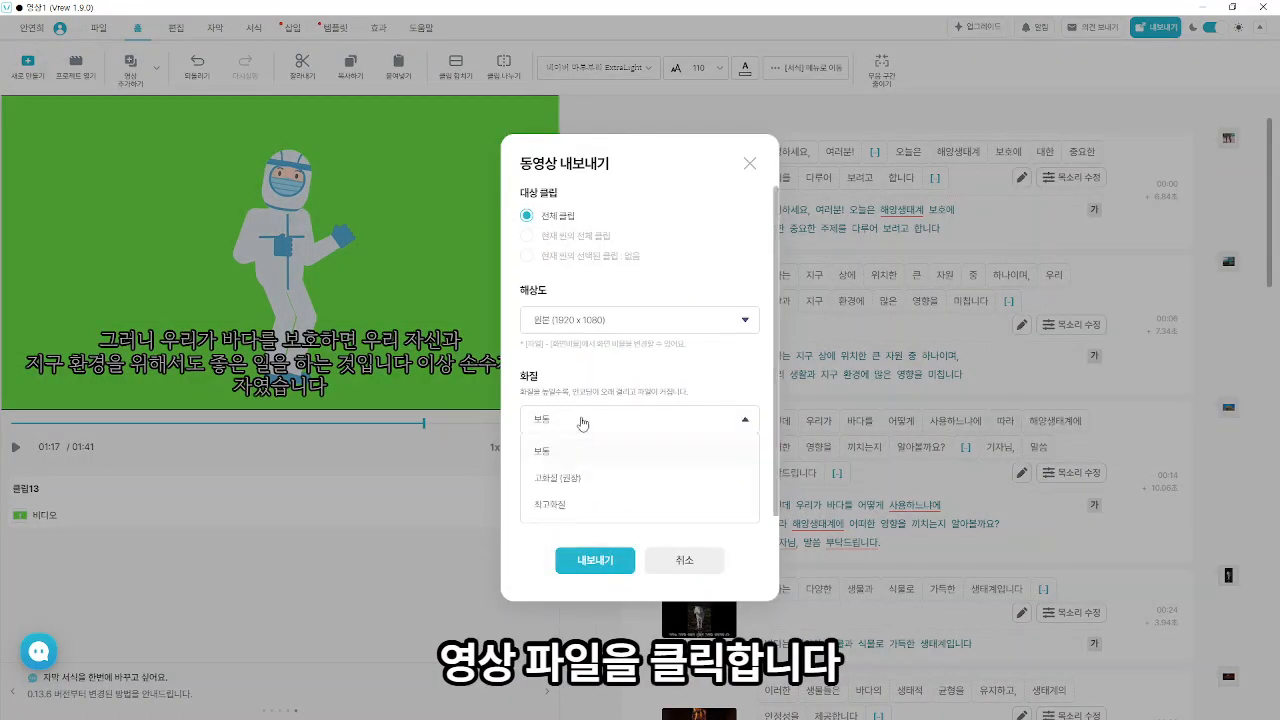
left_click(541, 455)
left_click(595, 559)
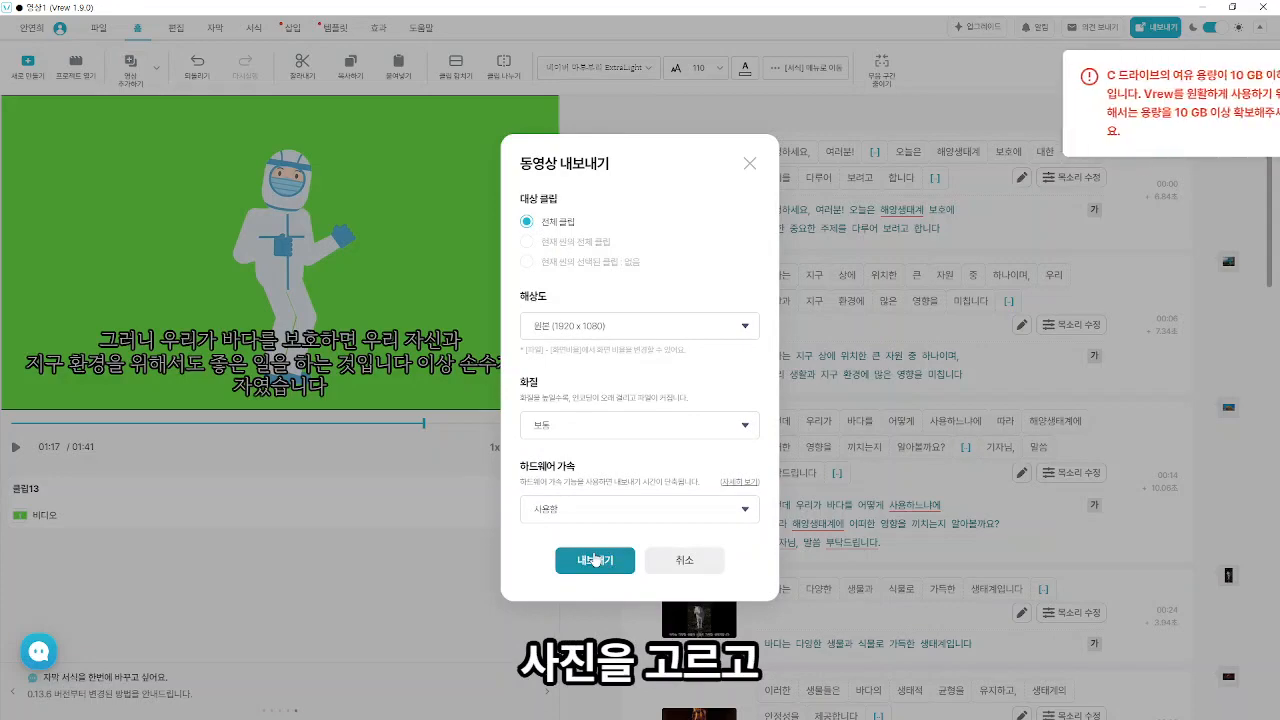
left_click(598, 566)
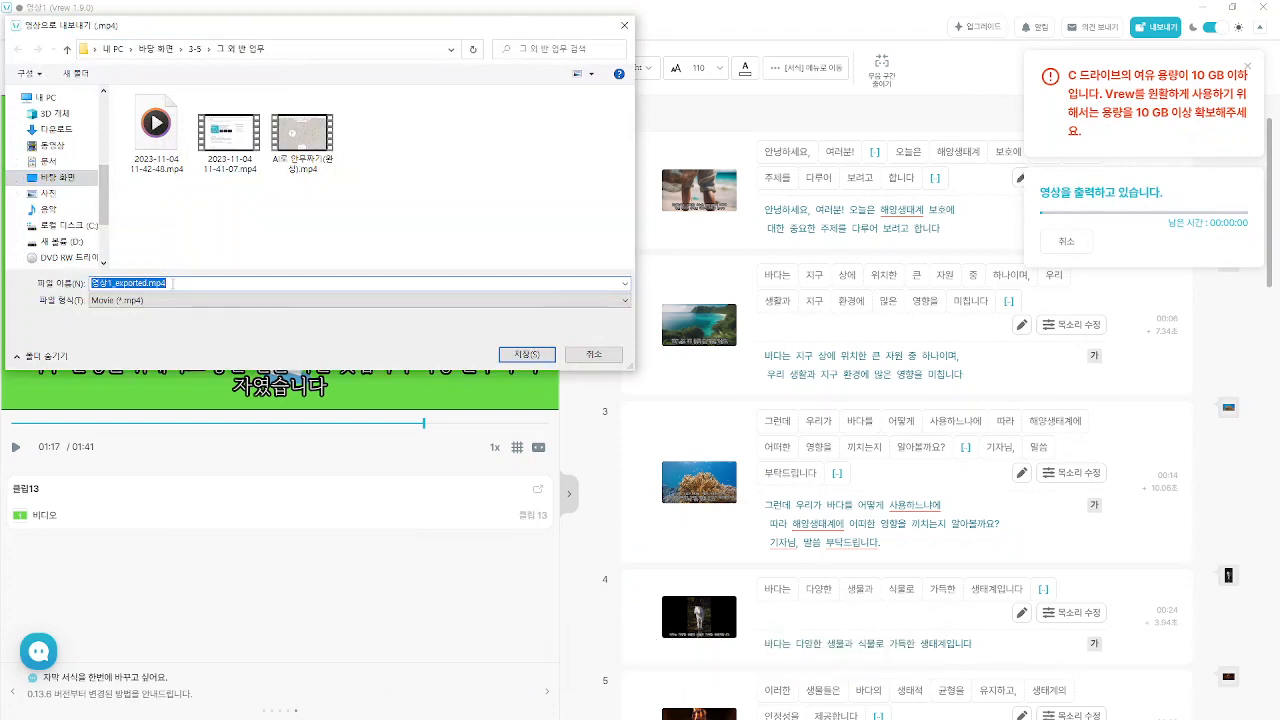
type("해양생태계 보호영상 vrew")
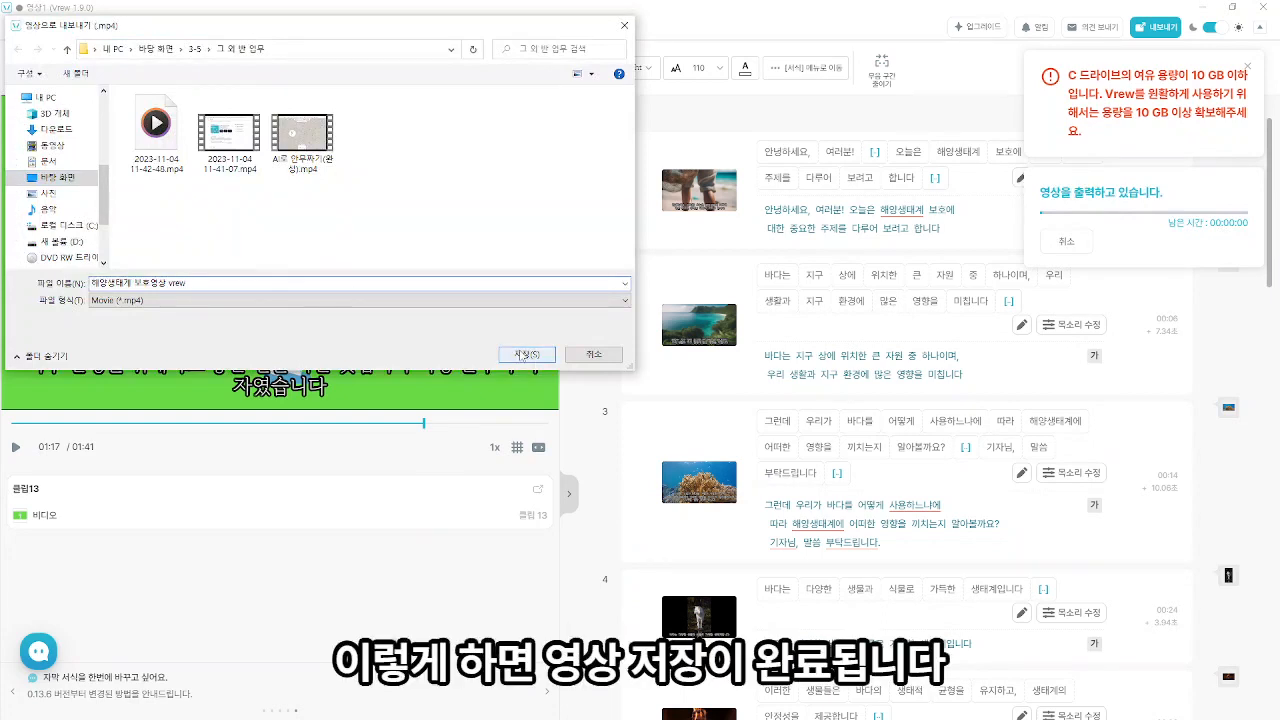
left_click(527, 354)
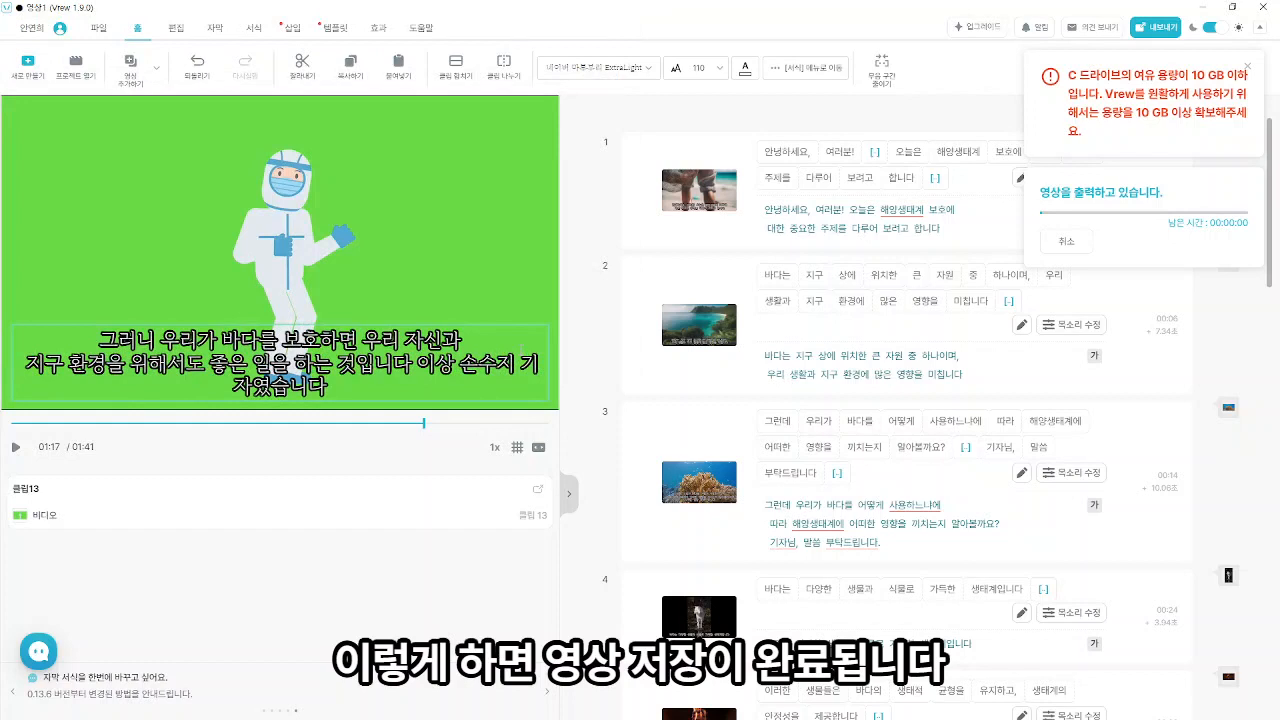